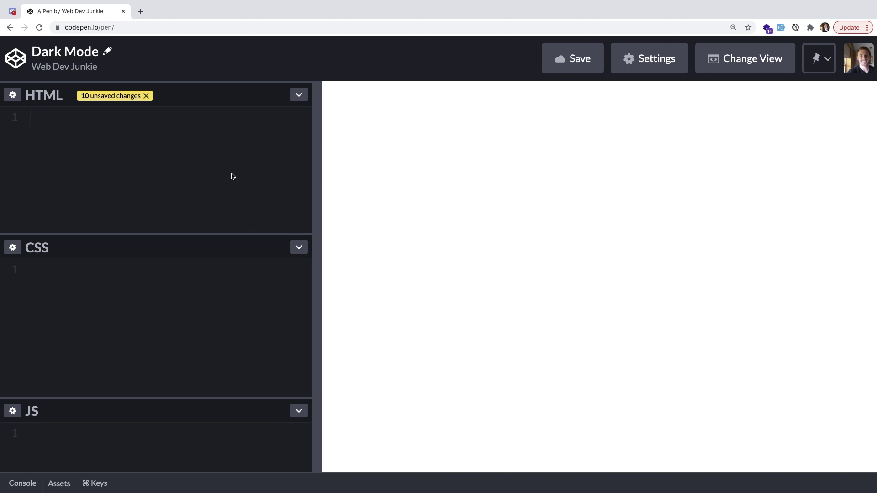
Step: Paste a 'Hello world' h1 heading and a long placeholder paragraph into the HTML panel
left_click(231, 177)
type("<h1>Hello world</h1>  <p>Wasdf asdfa sWasdf asdfa sWasdf asdfa sWasdf asdfa sWasdf asdfa sWasdf asdfa sWasdf asdfa sWasdf asdfa sWasdf asdfa sWasdf asdfa s</p>")
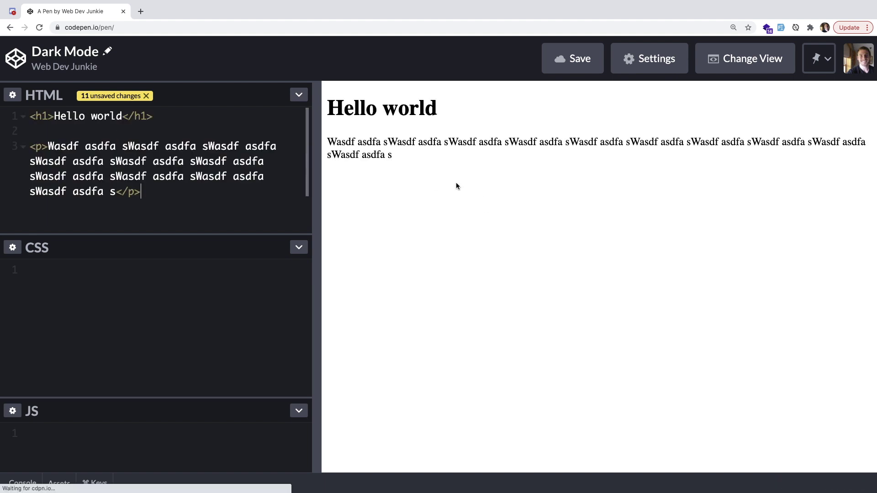
Step: Check the rendered preview text, then widen the code editor column and resize the CSS panel
left_click(376, 148)
key("super+a")
key("super+a")
left_click(369, 142)
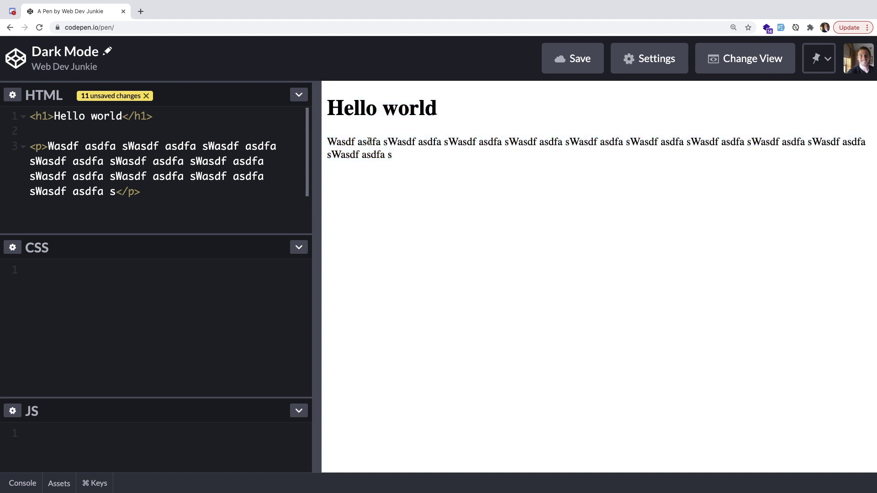
mouse_move(317, 133)
left_mouse_down()
mouse_move(387, 132)
mouse_move(345, 136)
left_mouse_up()
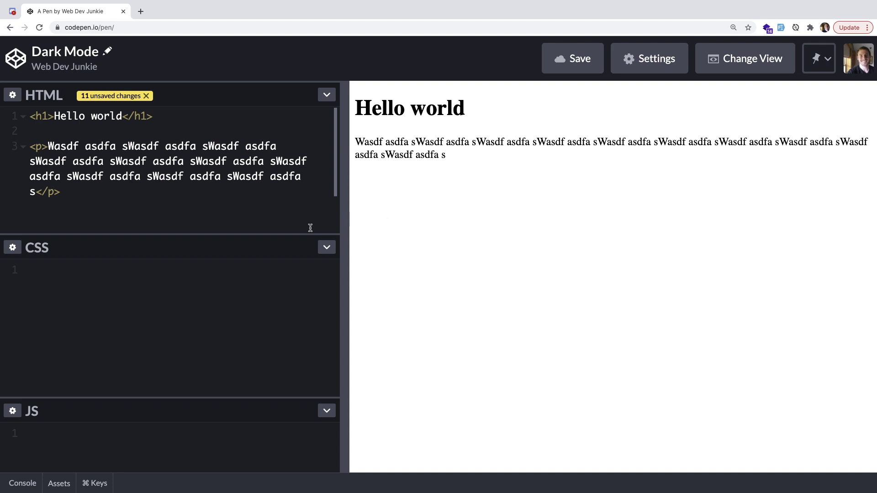
left_click_drag(310, 227, 266, 227)
Step: Write a :root rule declaring --primary: white and --secondary: black
left_click(218, 293)
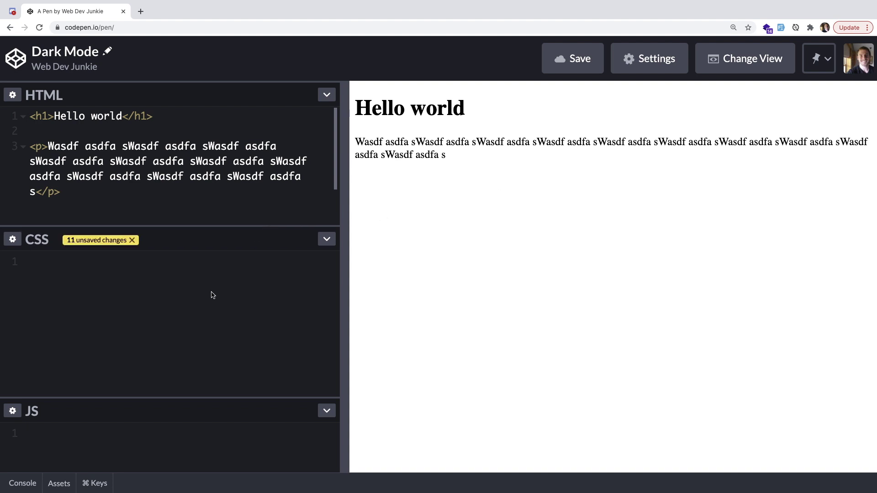
type(":root ")
type("{")
key("Return")
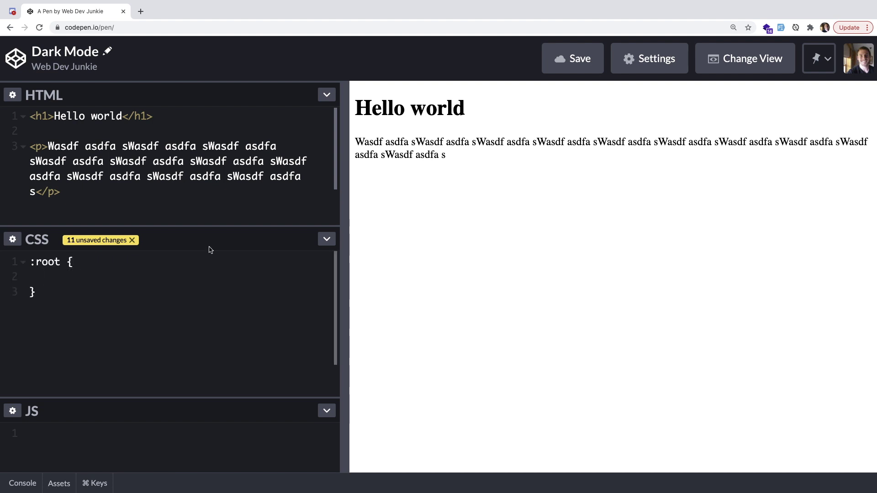
left_click_drag(210, 249, 209, 220)
left_click(131, 257)
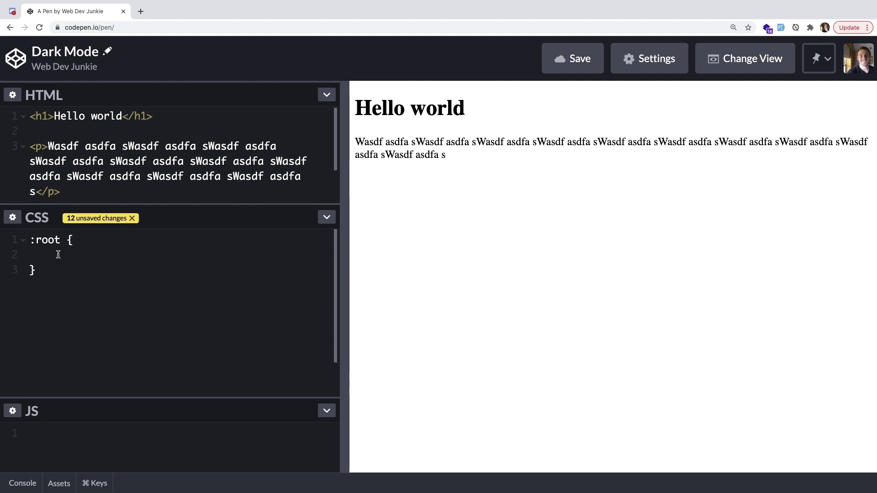
type("--pri")
type("mary: ")
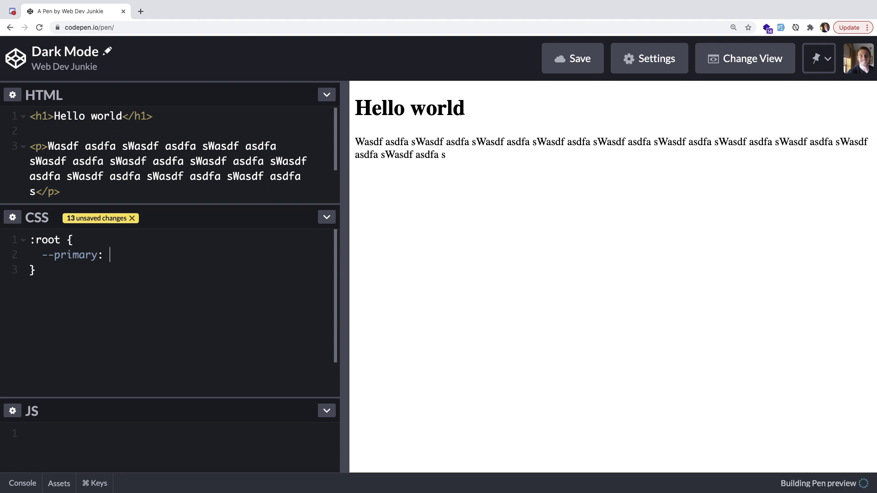
type("white;")
key("Return")
type("--se")
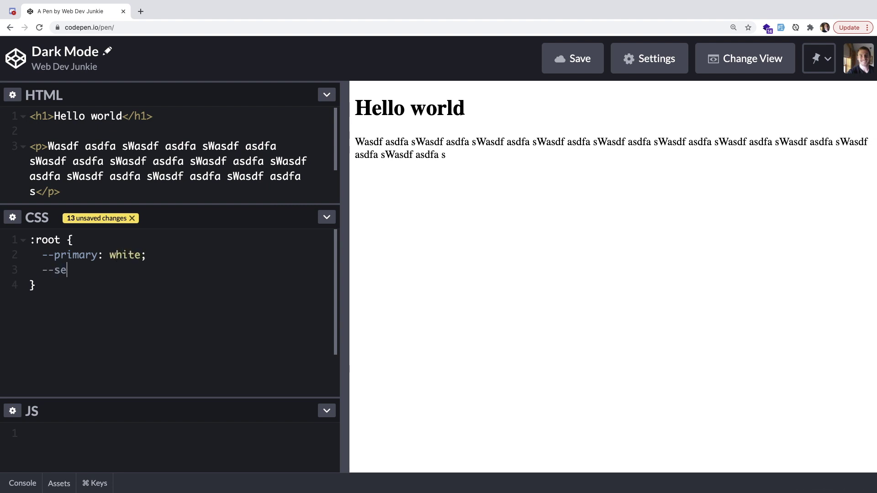
type("condary: black;")
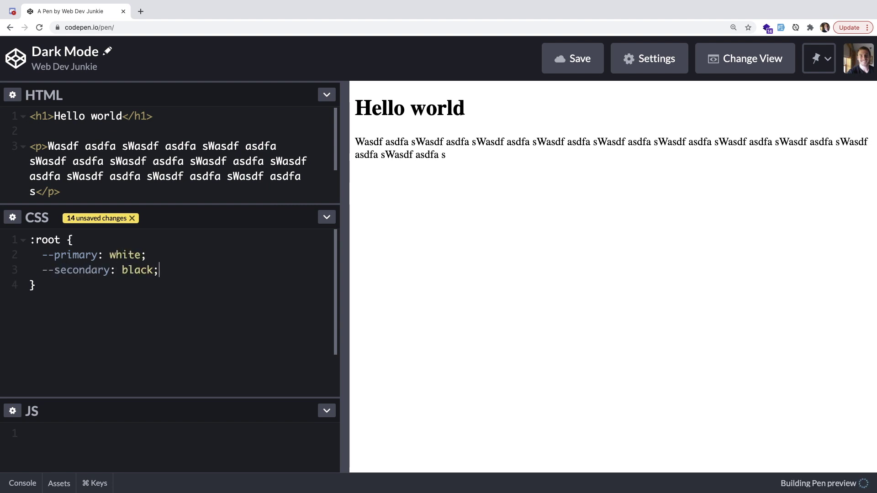
Step: Highlight the two variable declarations and leave a blank line after the :root block
left_click(80, 301)
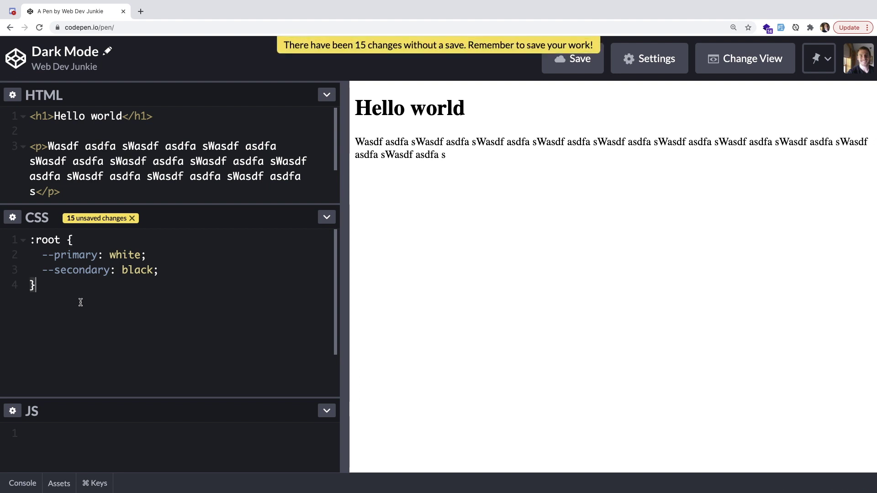
mouse_move(85, 309)
left_mouse_down()
mouse_move(31, 255)
mouse_move(104, 312)
left_mouse_up()
left_click_drag(136, 400, 110, 344)
left_click(106, 308)
key("Return")
Step: Write a body rule with color: var(--secondary) and background: var(--primary)
key("Return")
type("body ")
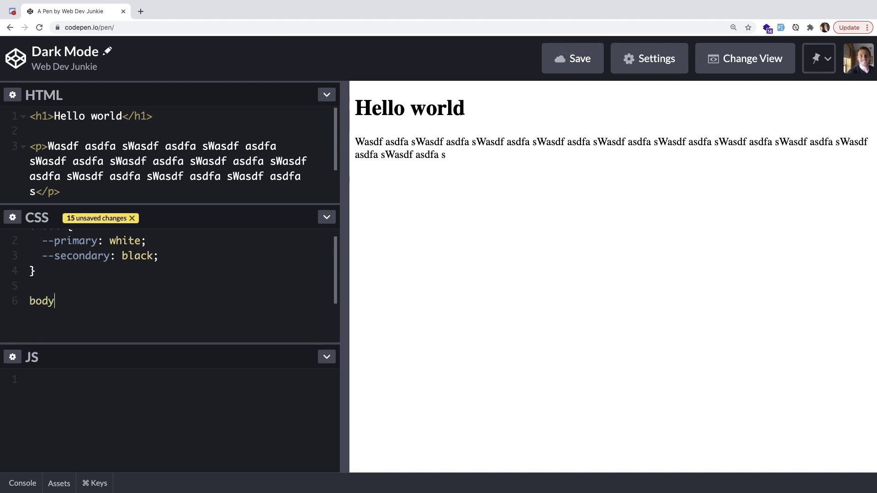
type("{")
key("Return")
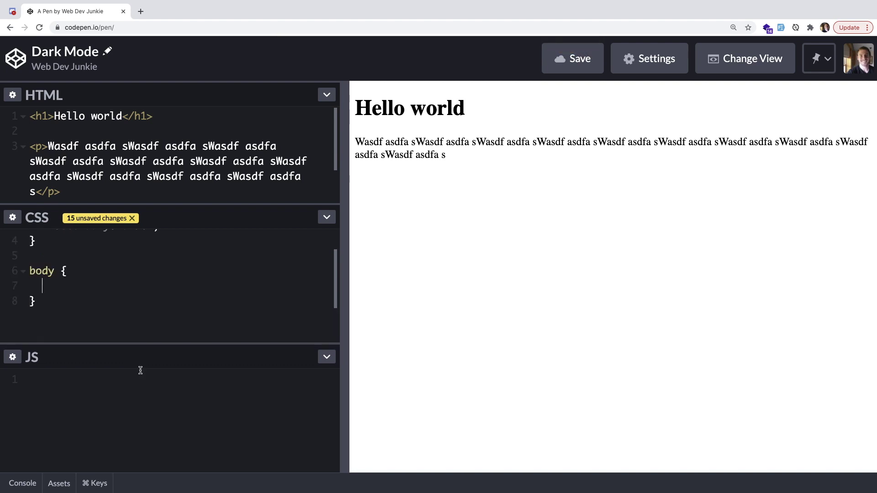
left_click_drag(134, 364, 144, 393)
scroll(158, 308, "up", 2)
left_click_drag(185, 225, 188, 203)
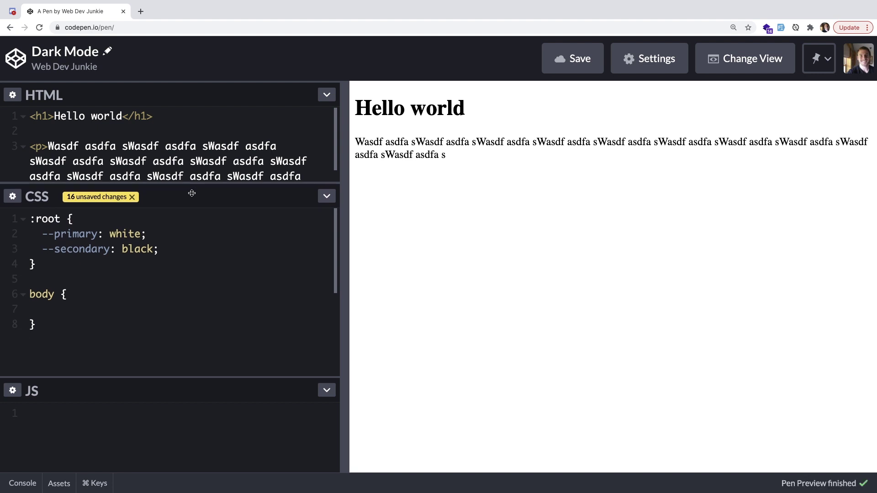
left_click(87, 308)
type("color: ")
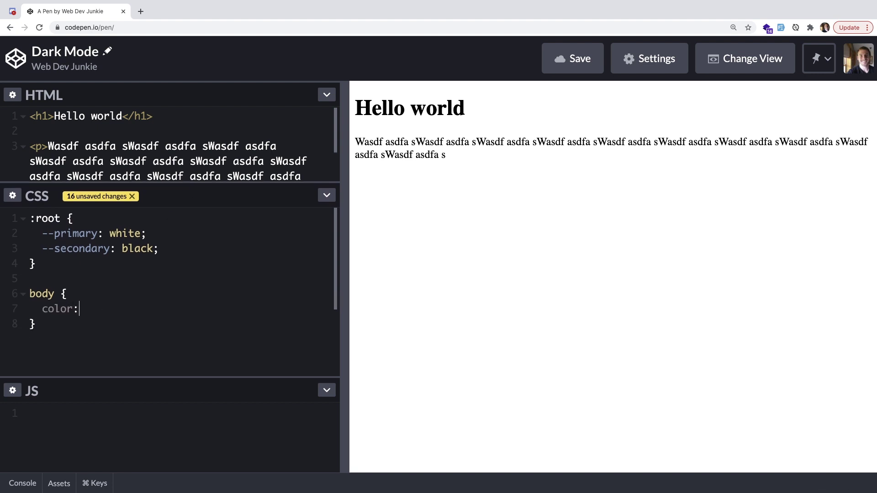
type("var(--")
type("secondary)")
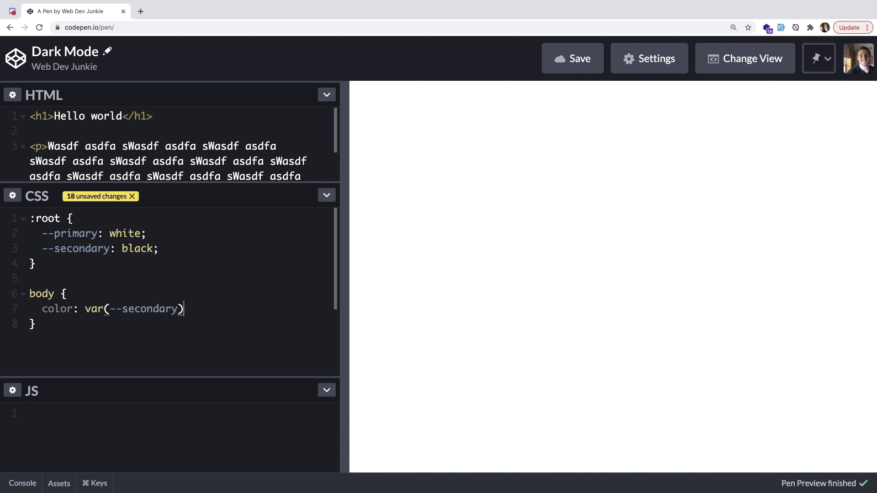
type(";")
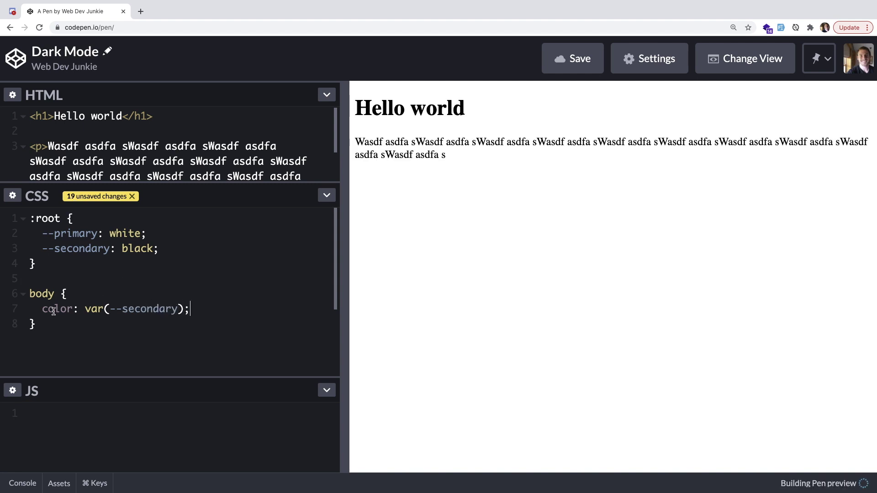
key("Return")
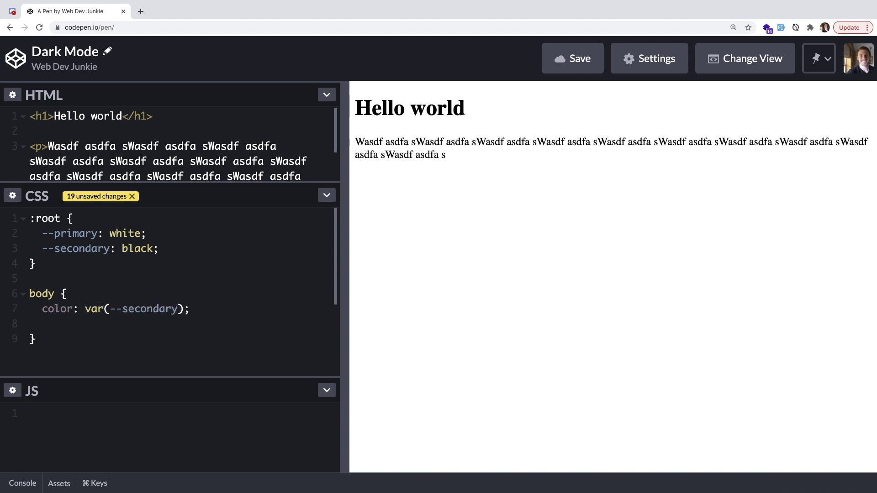
type("background: var9-")
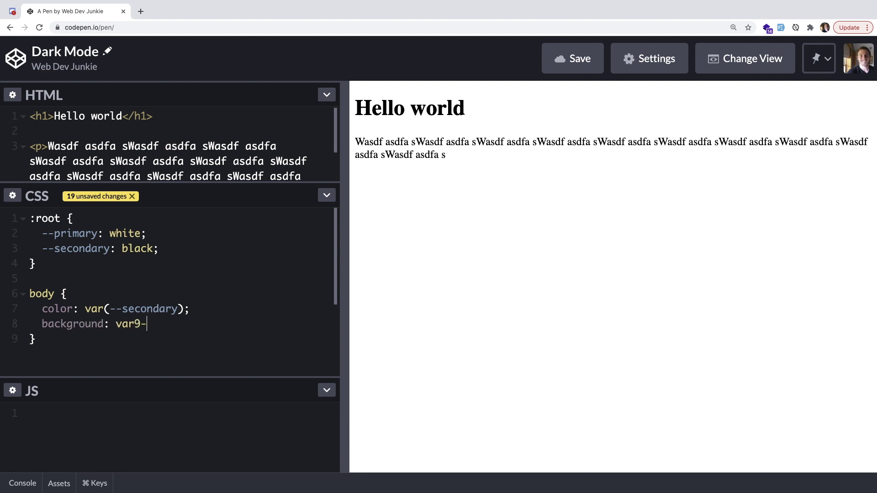
key("BackSpace")
key("BackSpace")
type("(--primary);")
left_click(214, 364)
left_click_drag(206, 378, 204, 399)
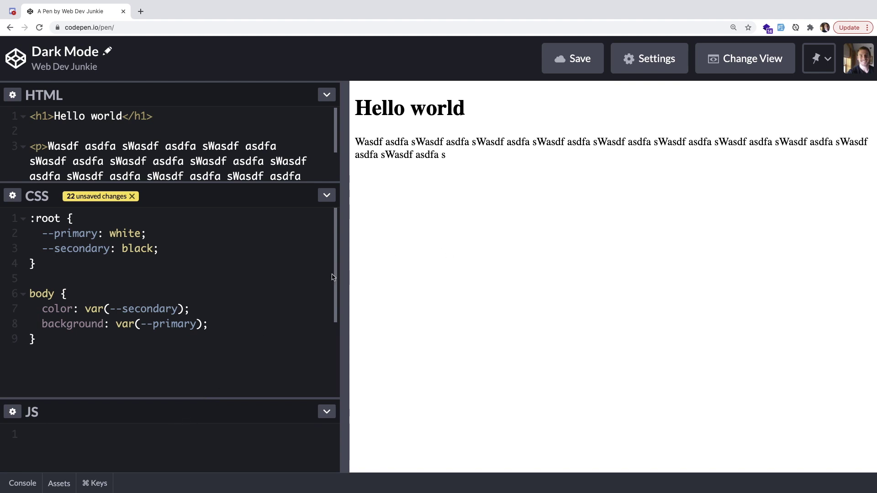
Step: Point out the --primary and --secondary names in :root, then leave blank lines after body
left_click(81, 269)
left_click(92, 251)
double_click(60, 233)
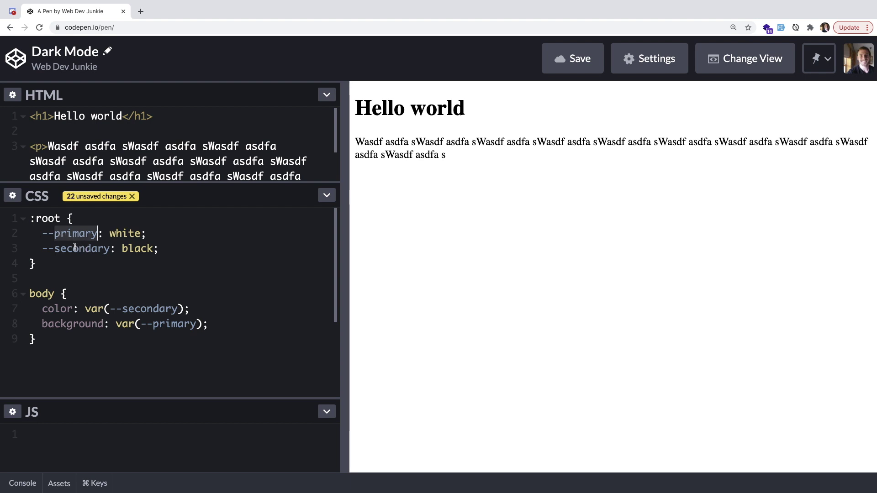
key("Left")
key("shift+Left")
key("shift+Left")
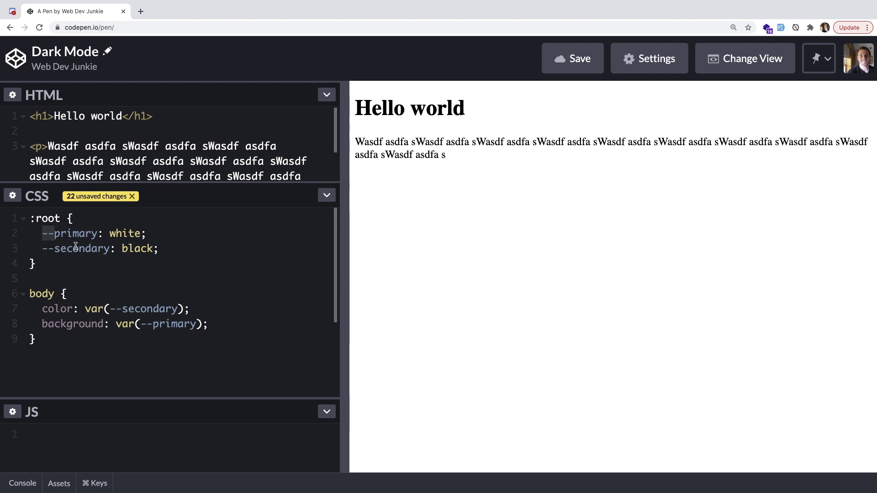
double_click(77, 248)
left_click(75, 281)
scroll(74, 282, "down", 2)
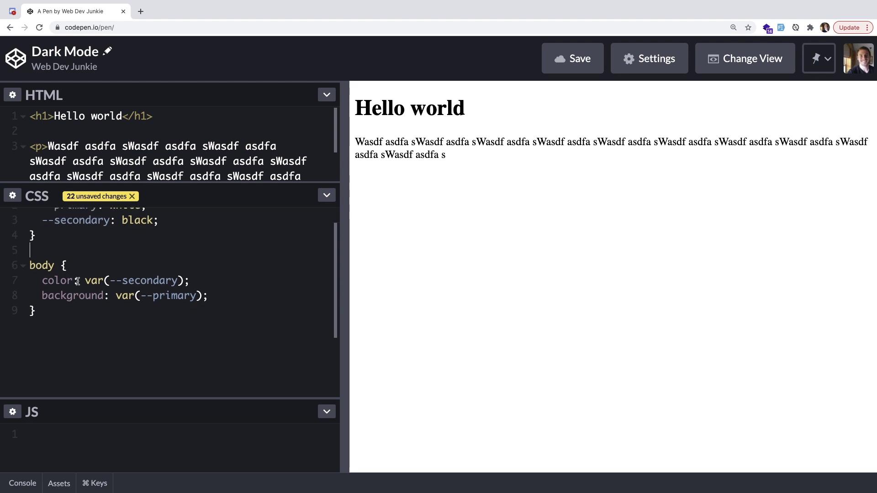
scroll(74, 281, "up", 1)
scroll(73, 301, "up", 1)
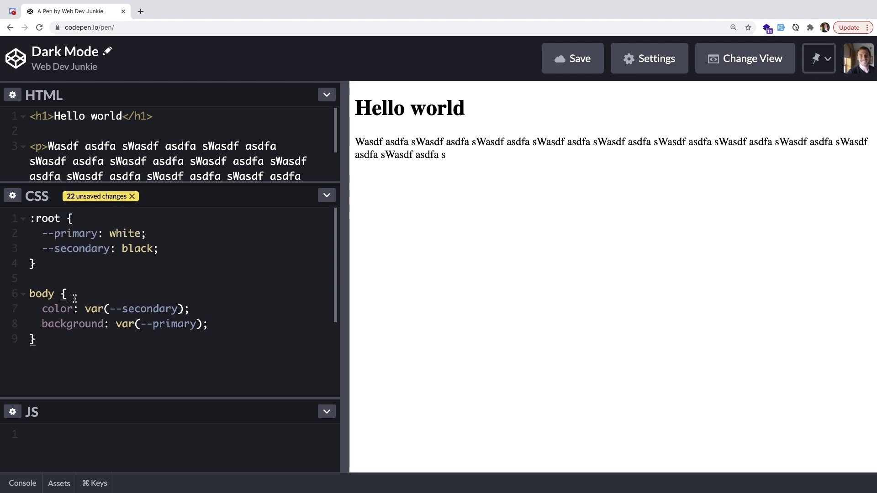
key("Return")
key("Return")
type(".dar")
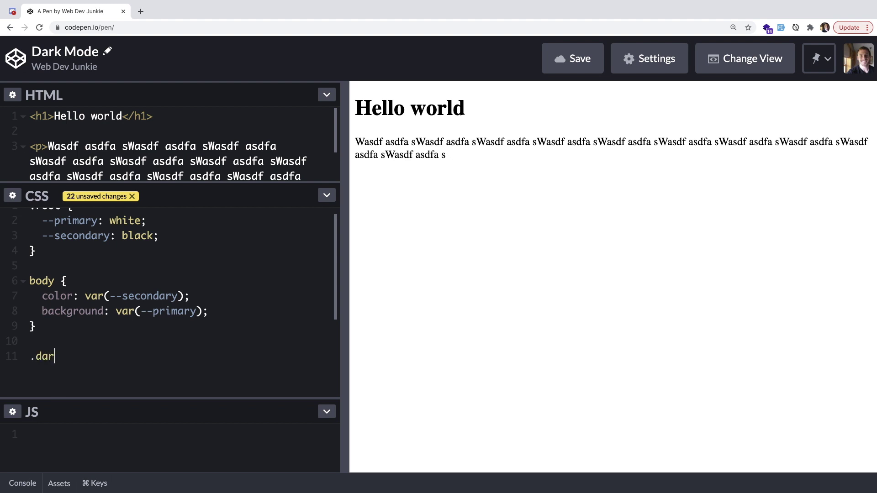
type("k {")
Step: Add a .dark rule pasting the two variables with --primary black and --secondary white
key("Return")
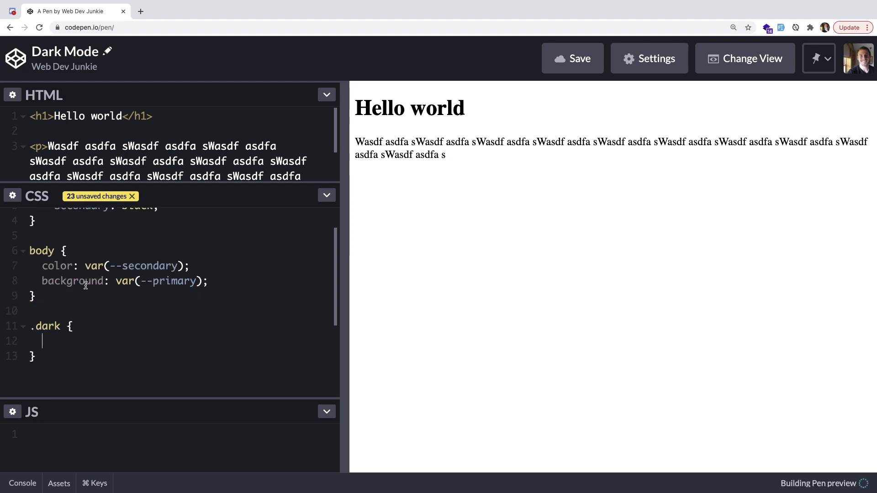
scroll(137, 264, "up", 1)
left_click_drag(159, 248, 136, 222)
key("ctrl+c")
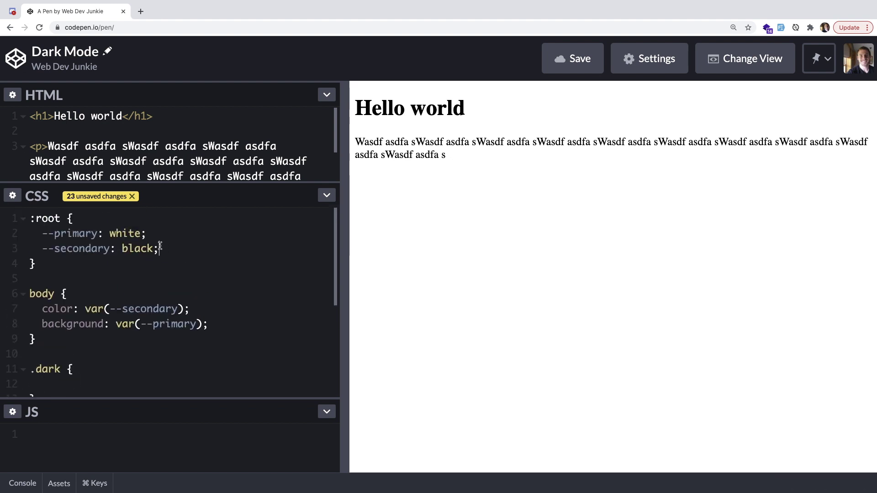
scroll(119, 306, "down", 2)
left_click(106, 314)
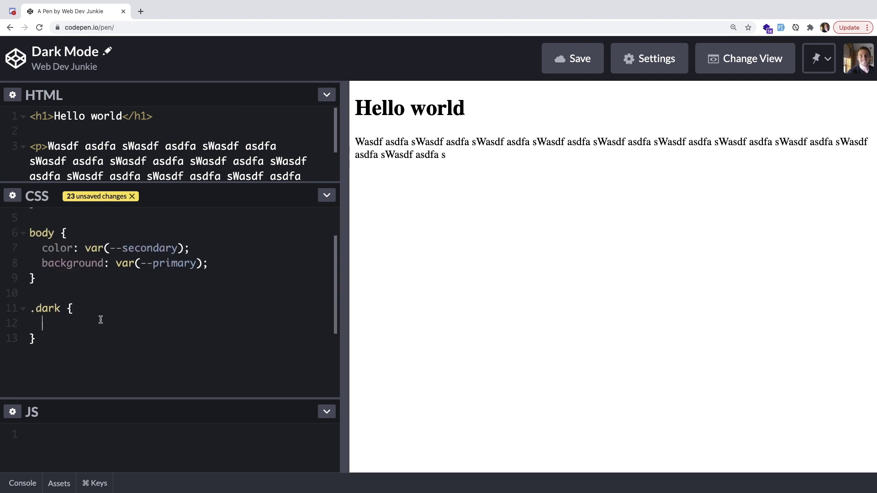
scroll(106, 313, "down", 1)
key("ctrl+v")
key("BackSpace")
key("BackSpace")
double_click(126, 316)
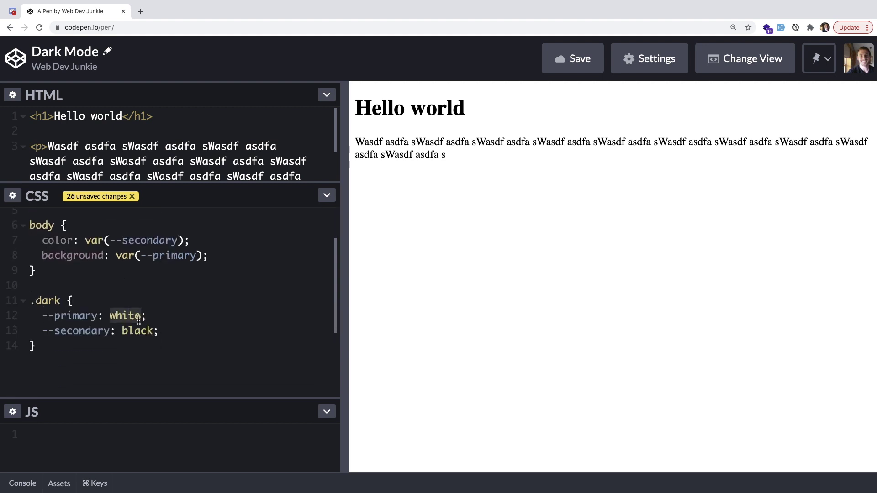
type("black")
double_click(137, 331)
type("white")
left_click(138, 296)
scroll(138, 296, "up", 1)
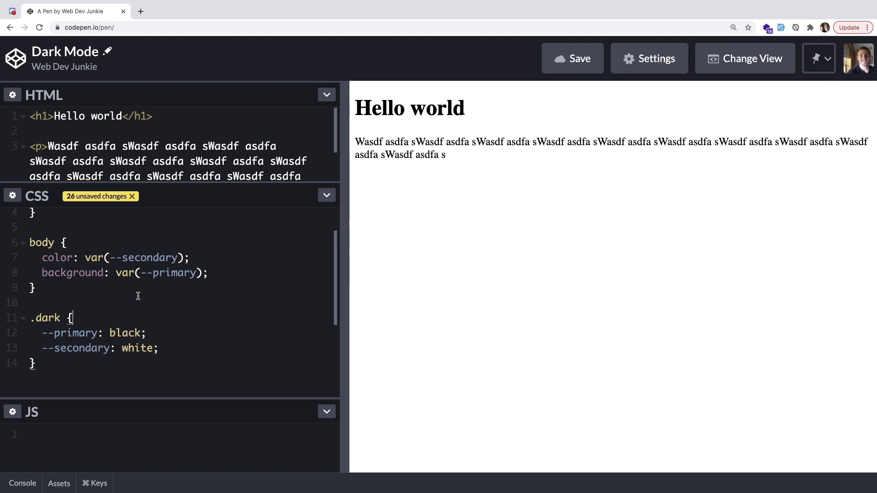
scroll(138, 297, "up", 1)
scroll(138, 296, "down", 1)
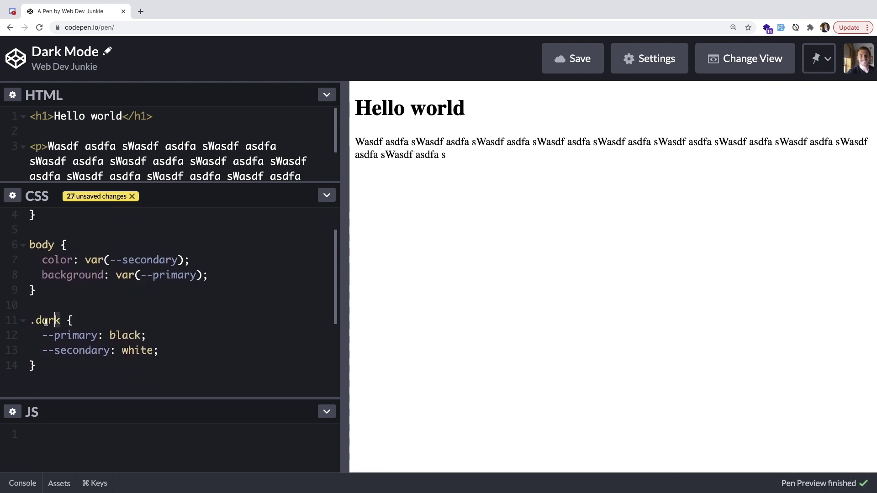
Step: Point out the .dark class name and give the JavaScript editor more room
left_click_drag(60, 320, 29, 321)
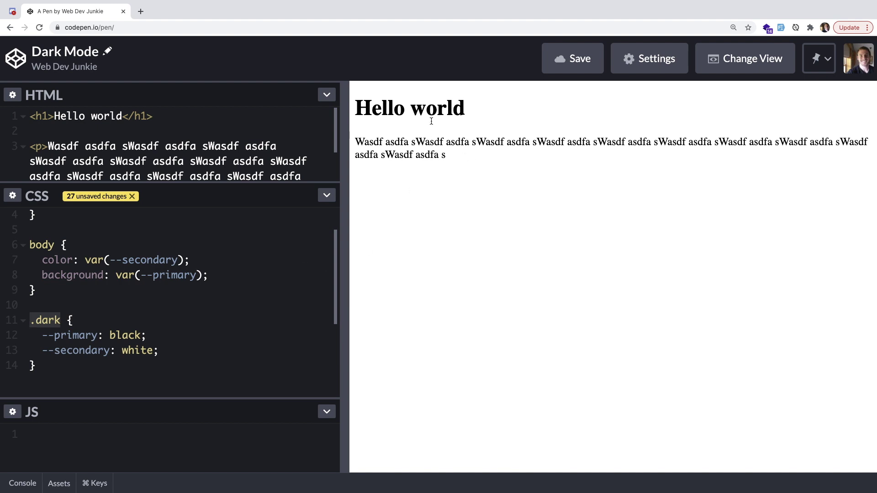
left_click(114, 354)
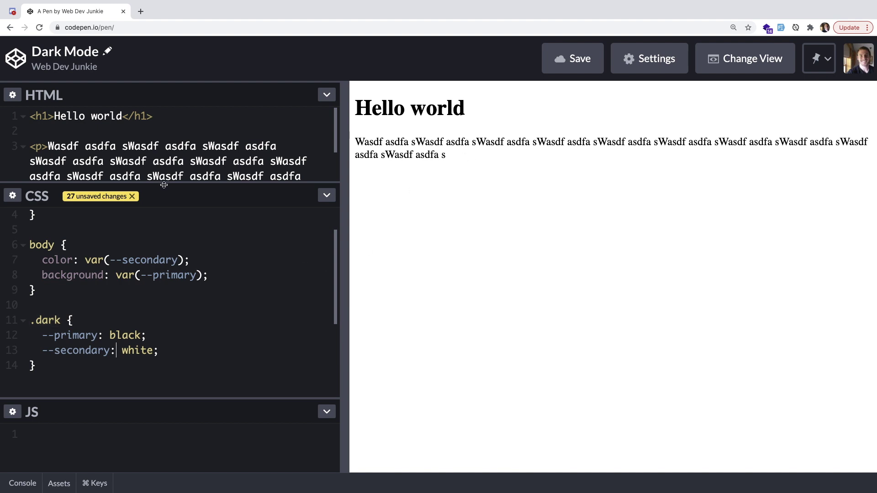
left_click_drag(164, 186, 163, 186)
left_click_drag(126, 404, 121, 384)
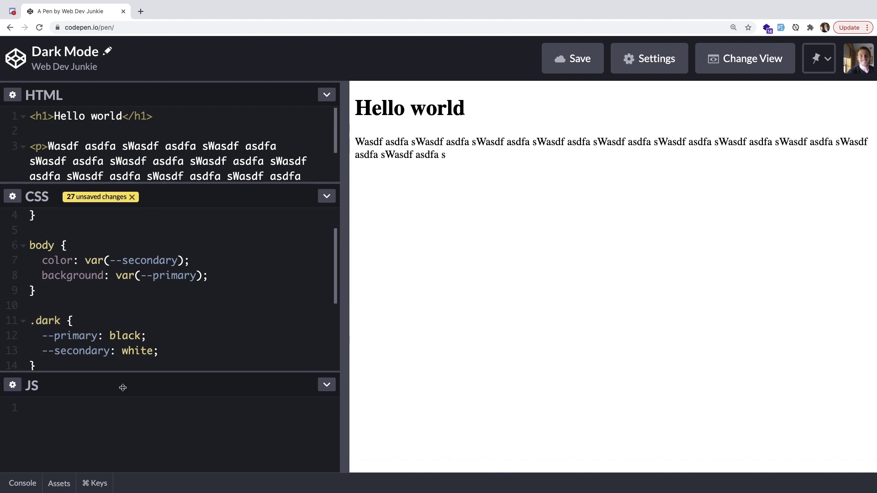
left_click(111, 415)
type("document.bod")
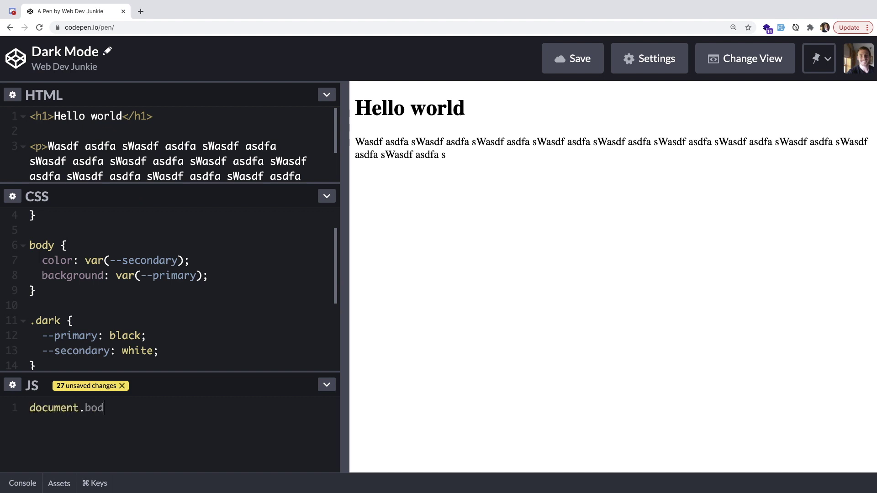
type("y.classList.ad")
type("d('dark'")
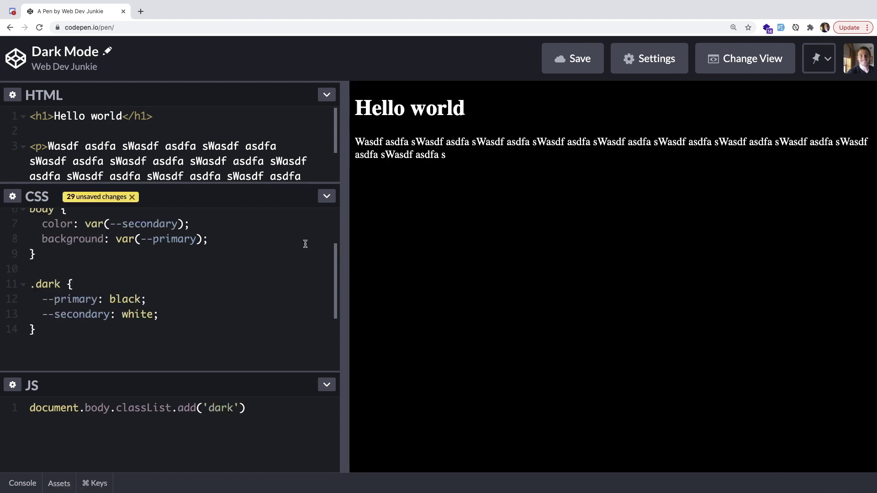
Step: After adding the dark class via JS, point out the .dark rule and the :root defaults in CSS
left_click_drag(32, 329, 16, 287)
scroll(214, 266, "up", 3)
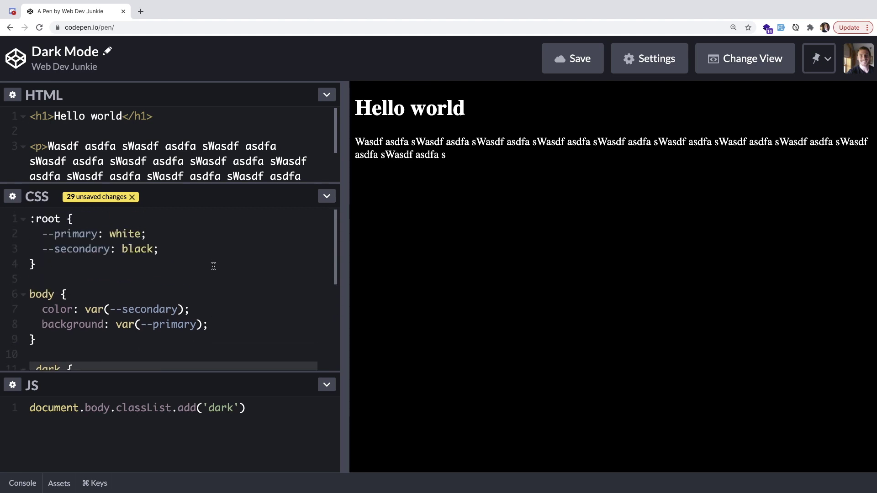
left_click_drag(166, 259, 2, 204)
scroll(184, 287, "down", 1)
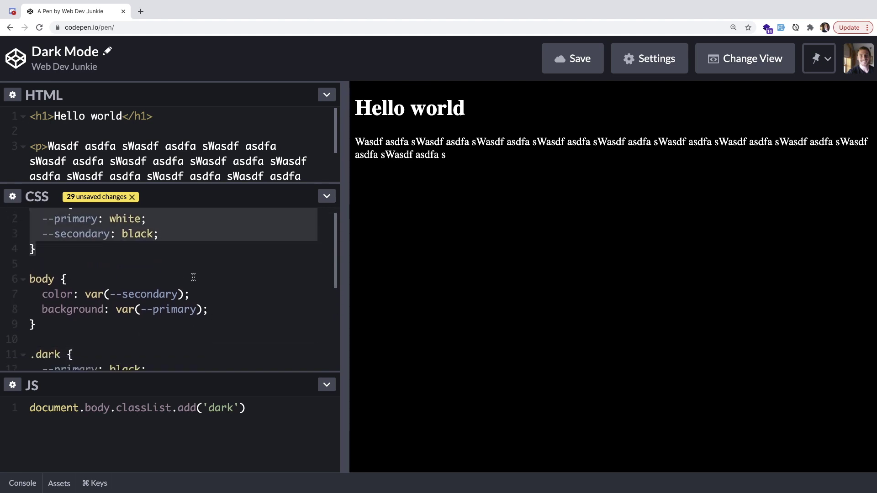
scroll(185, 283, "down", 3)
left_click_drag(186, 282, 78, 252)
left_click(86, 254)
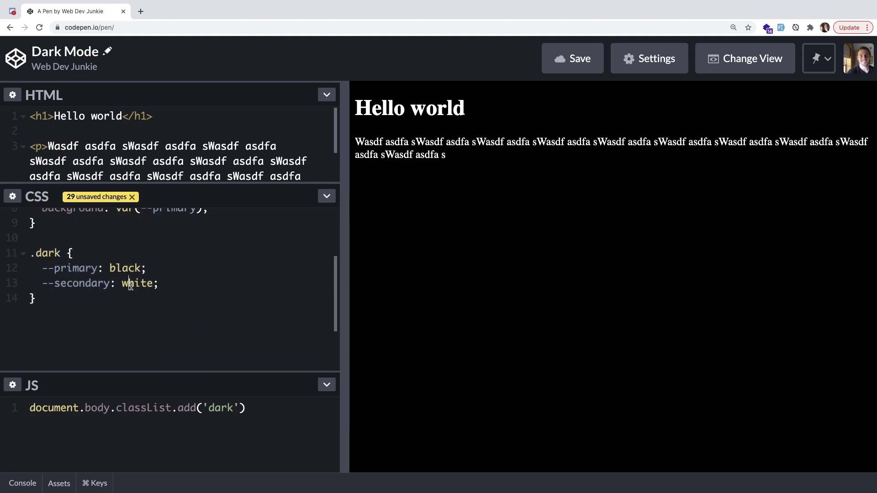
double_click(132, 283)
type("red")
double_click(116, 268)
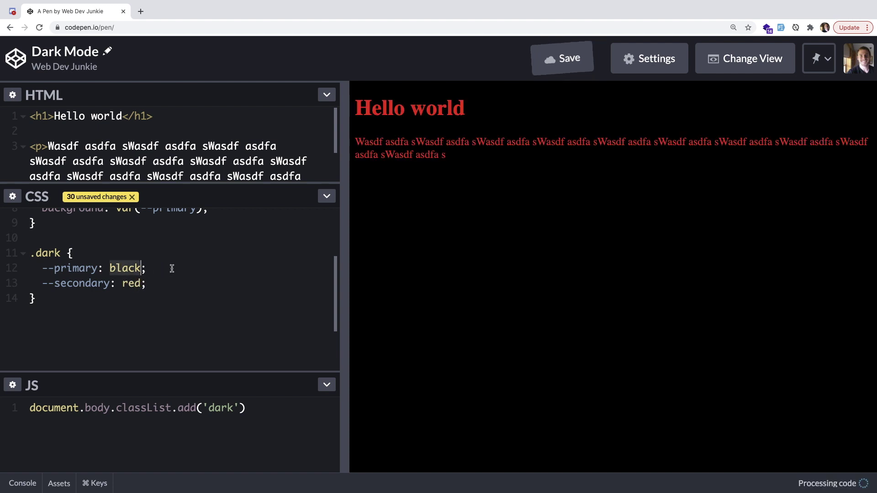
type("#333")
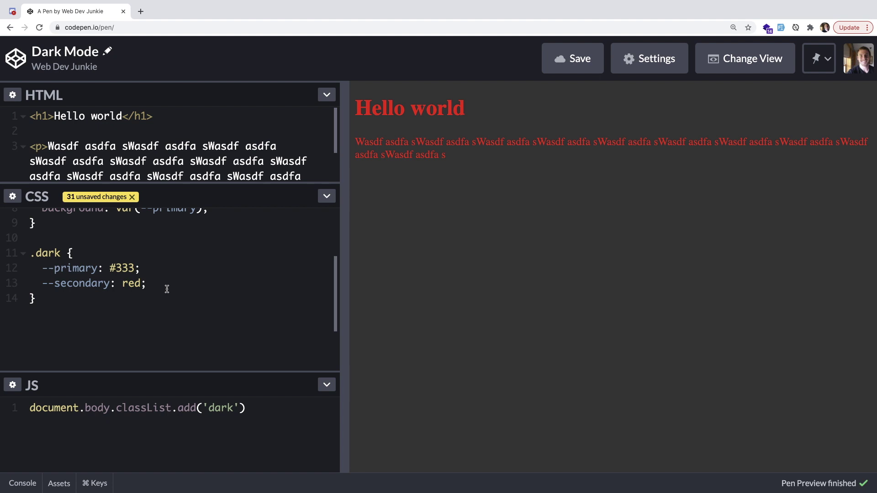
left_click(166, 288)
key("Up")
key("Left")
key("shift+alt+Left")
key("BackSpace")
key("BackSpace")
type("bl")
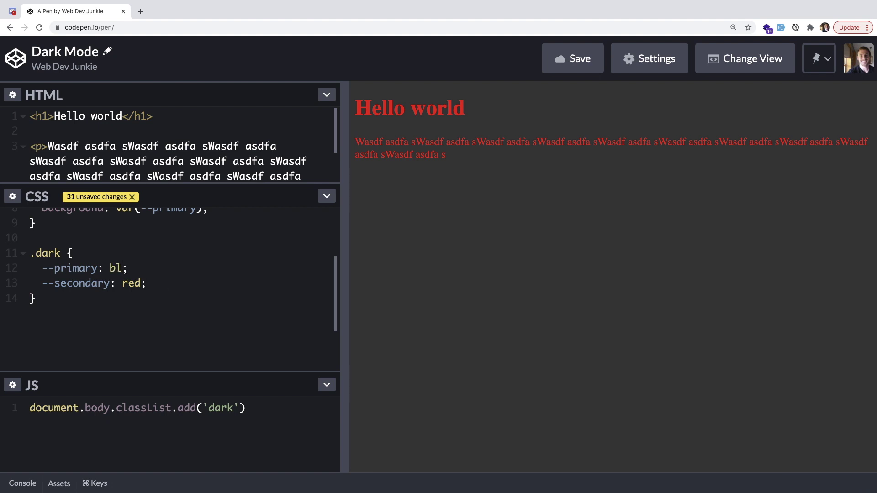
type("ack")
double_click(128, 283)
type("white")
scroll(168, 290, "down", 1)
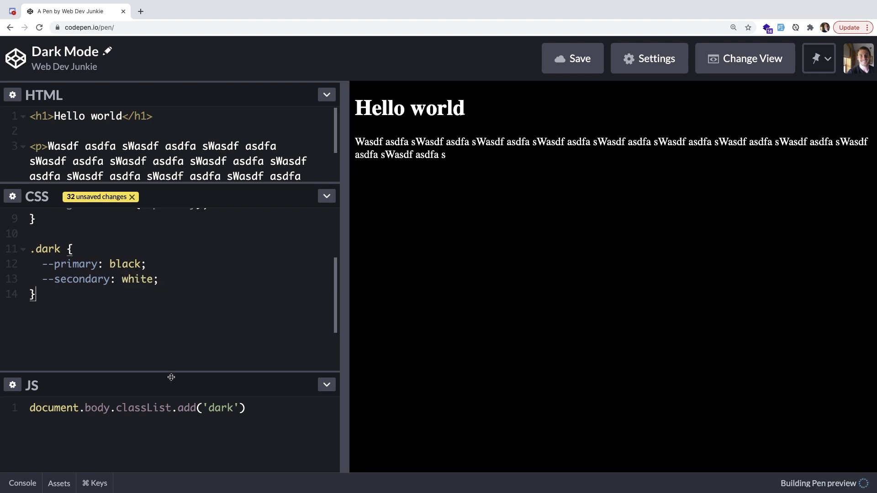
mouse_move(170, 374)
left_mouse_down()
mouse_move(170, 338)
mouse_move(182, 320)
left_mouse_up()
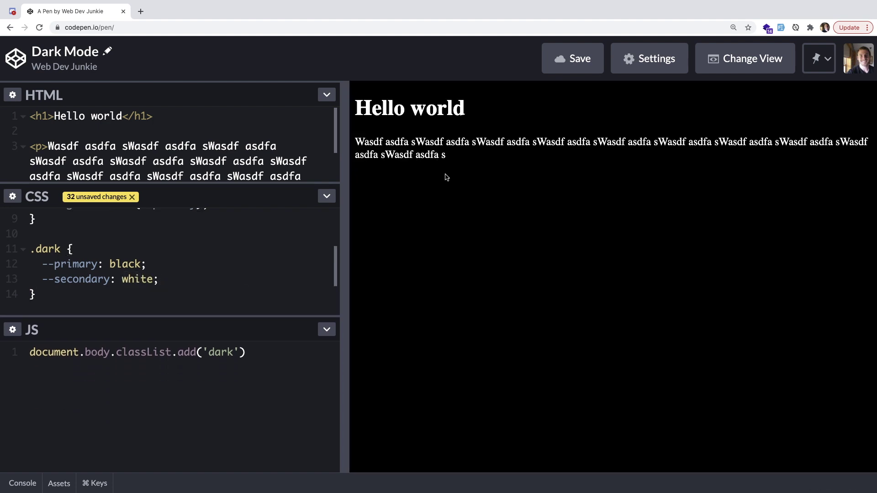
left_click(152, 380)
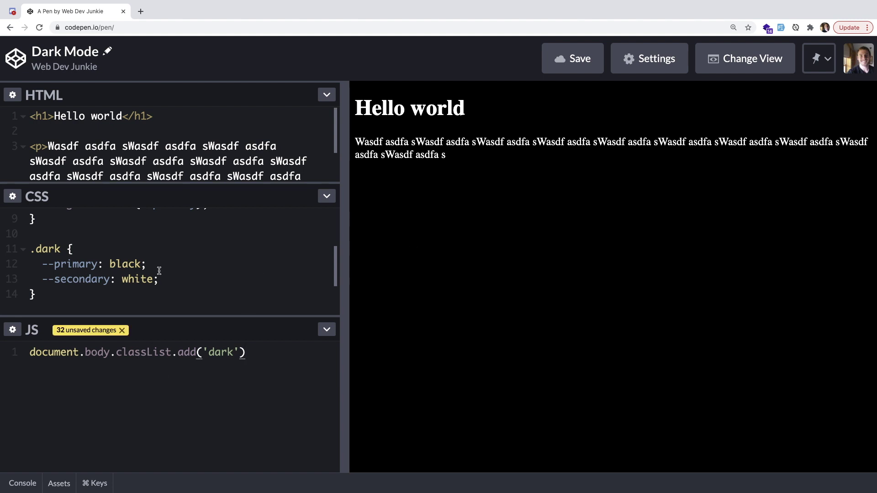
scroll(159, 270, "up", 3)
scroll(155, 267, "up", 1)
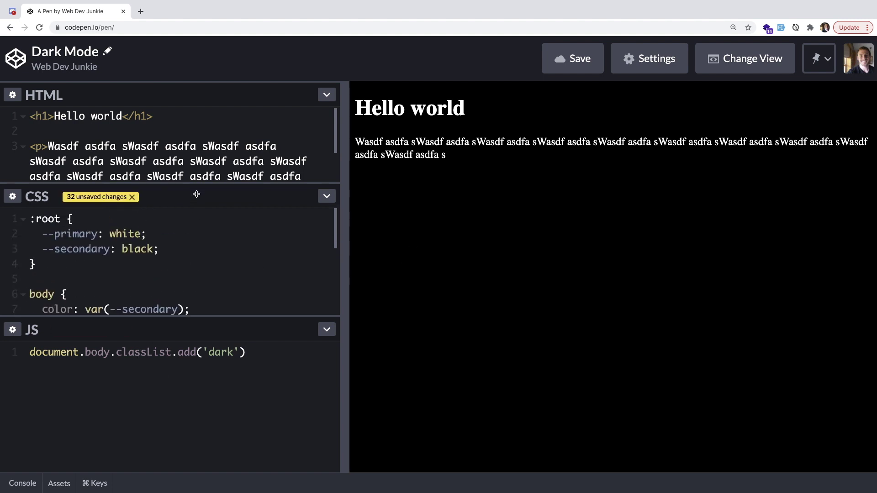
Step: Add a <button>toggle</button> line after the paragraph in the HTML
left_click_drag(196, 195, 182, 255)
left_click(178, 210)
key("Return")
type("<button>dark</button>")
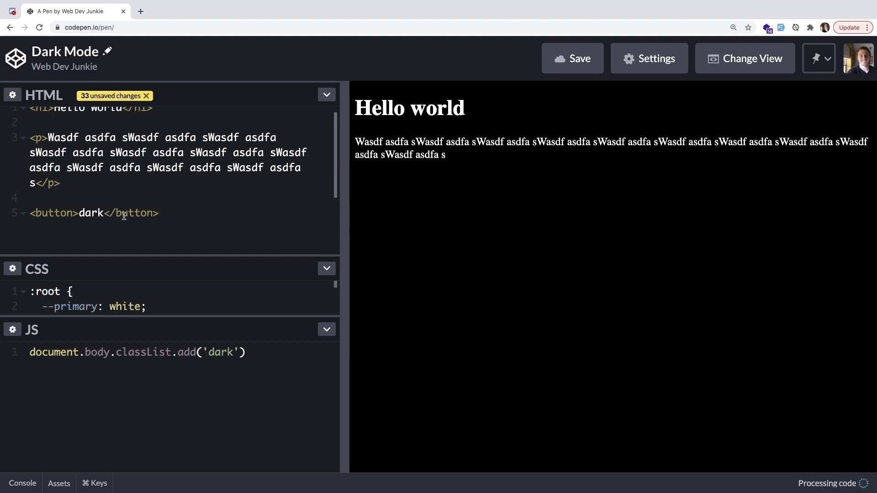
double_click(91, 213)
key("BackSpace")
type("toggle")
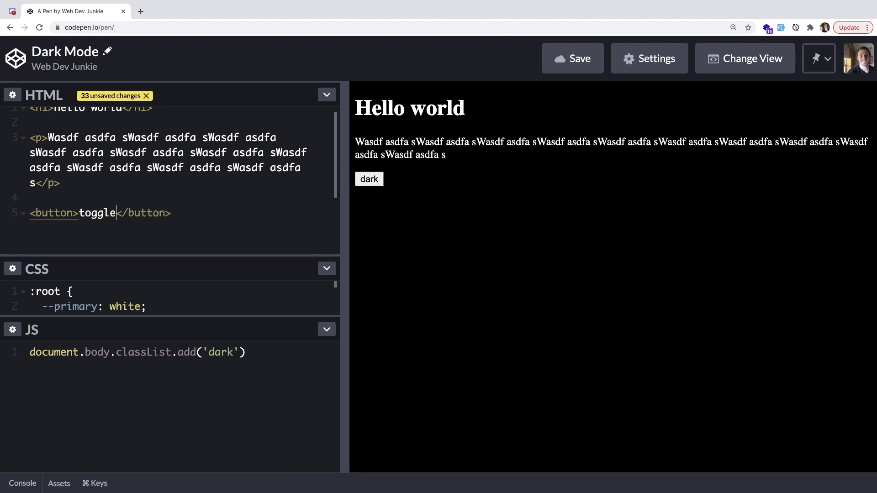
left_click(170, 199)
scroll(104, 225, "down", 3)
scroll(87, 203, "up", 2)
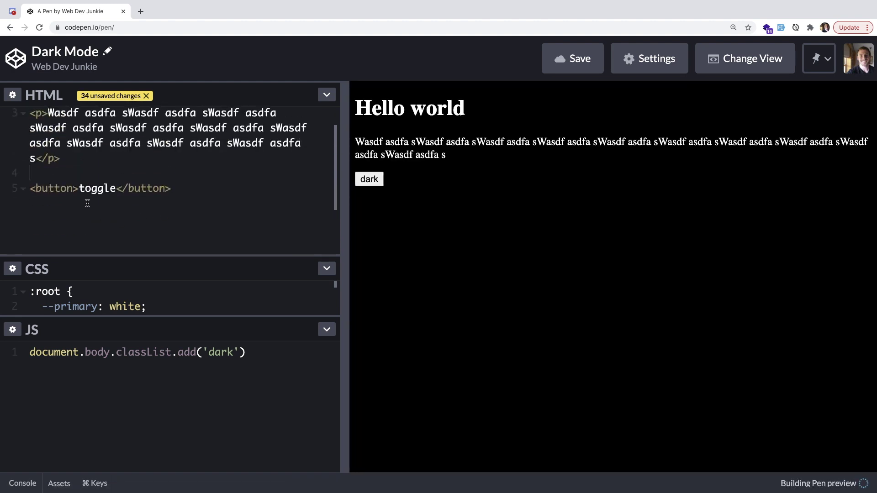
left_click(76, 188)
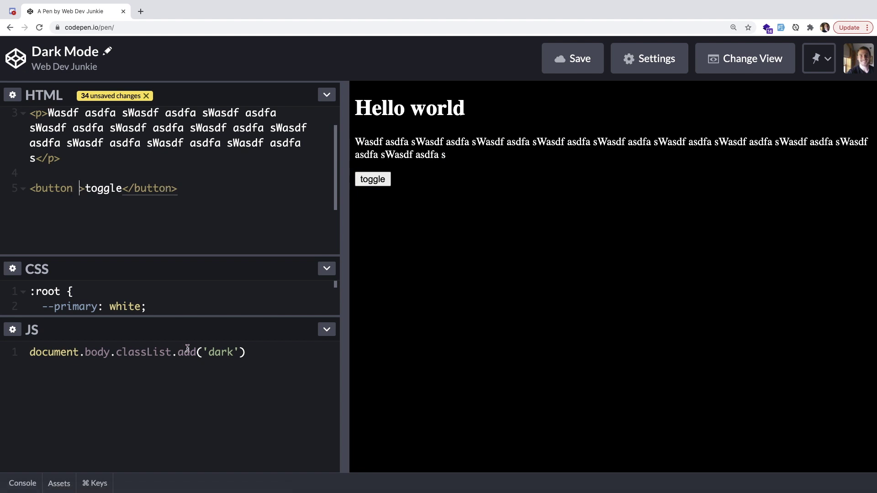
Step: Open a blank line above the existing JavaScript
left_click(101, 385)
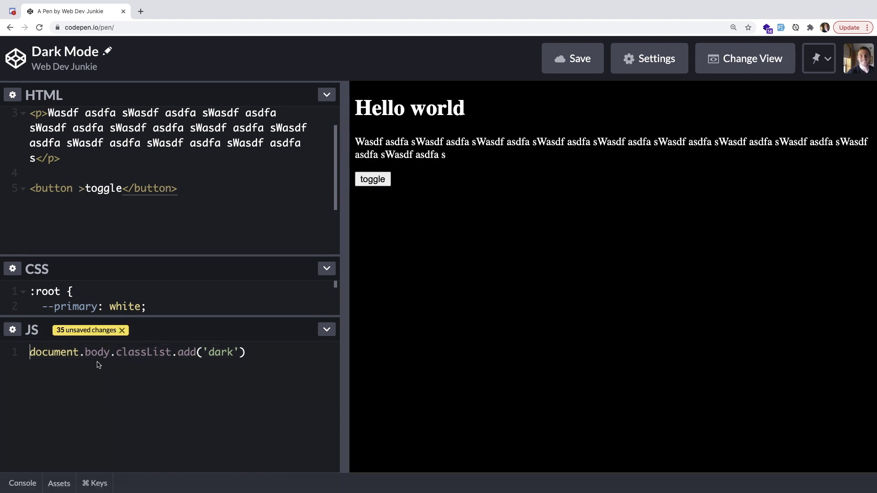
key("Return")
key("Up")
Step: Wrap the classList line inside a new function toggle() { } body
left_click(169, 251)
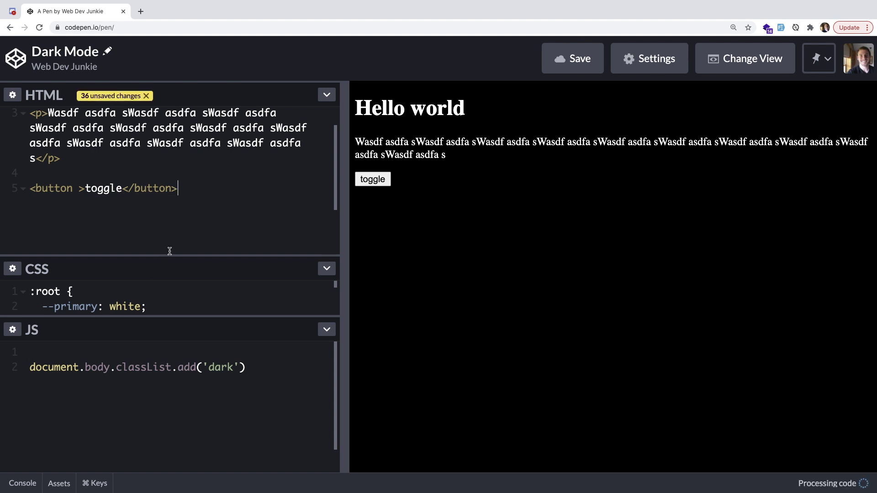
left_click(110, 340)
type("function t")
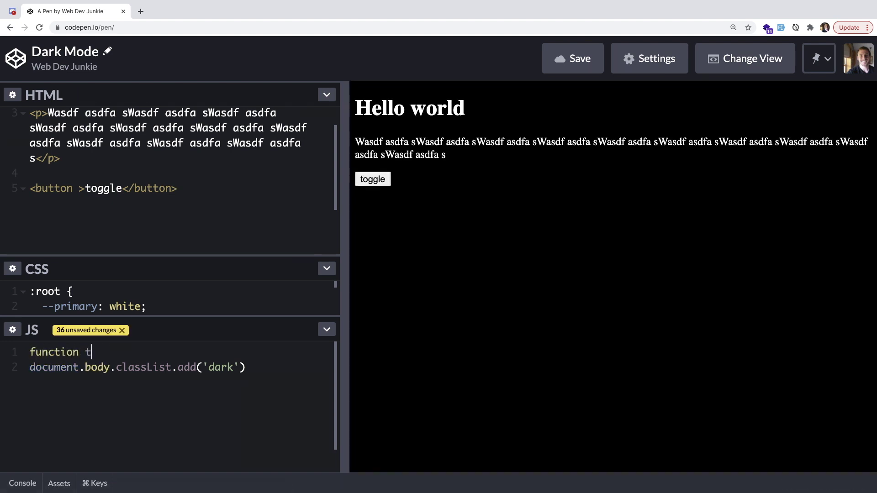
type("oggle()")
key("BackSpace")
key("BackSpace")
type("() {")
key("Return")
key("Down")
key("Down")
key("End")
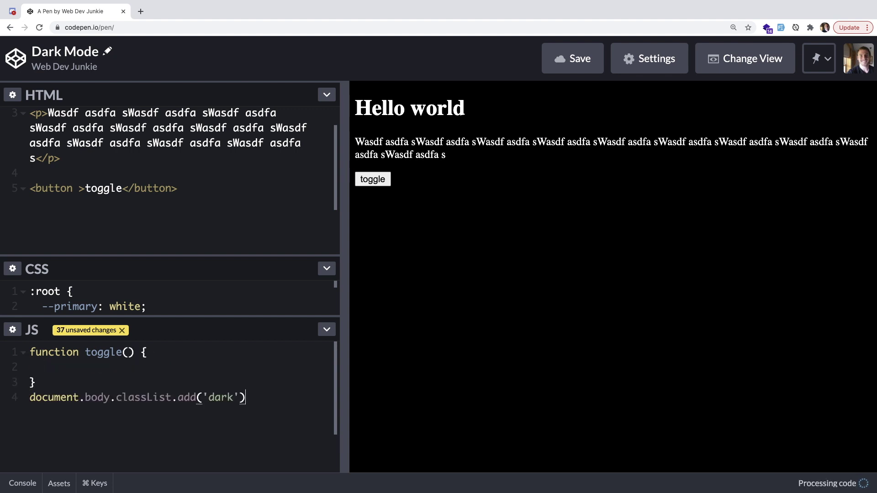
key("shift+Home")
key("ctrl+x")
key("Up")
key("Up")
key("ctrl+v")
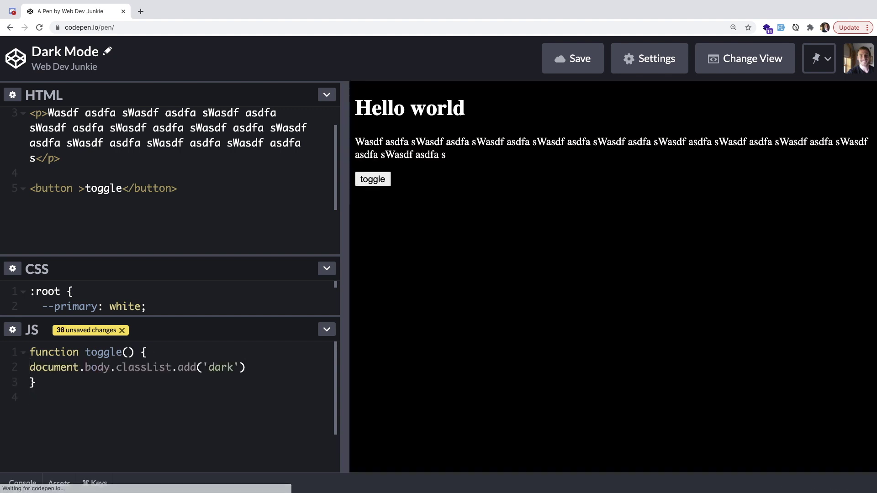
Step: Change classList.add('dark') to classList.toggle('dark')
double_click(199, 368)
key("BackSpace")
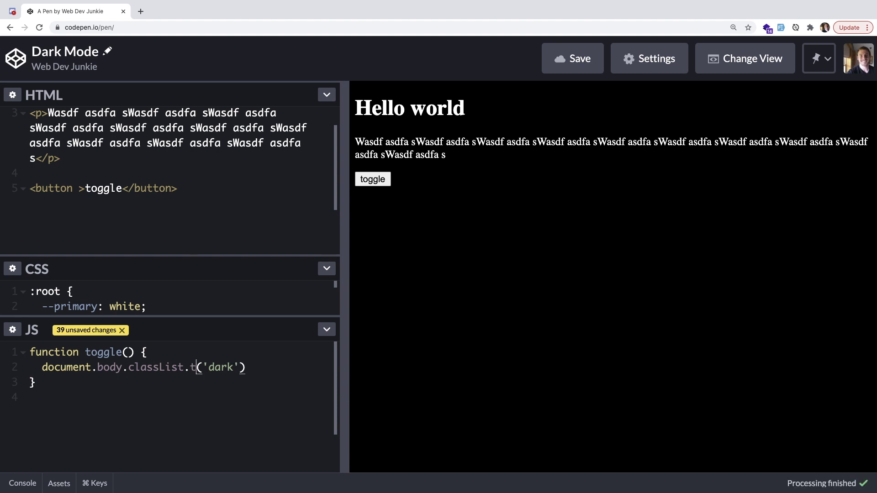
type("toggle")
double_click(195, 371)
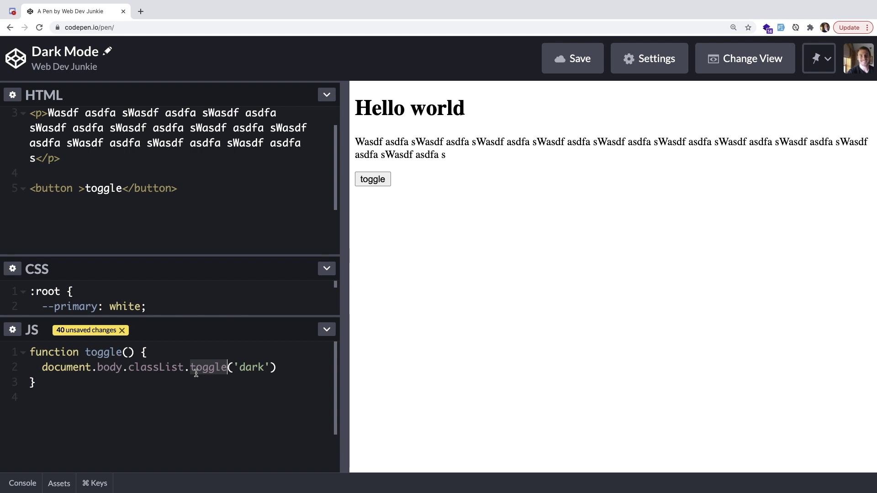
left_click(196, 373)
Step: Add onclick="toggle()" to the button's opening tag in the HTML
double_click(117, 353)
left_click(76, 187)
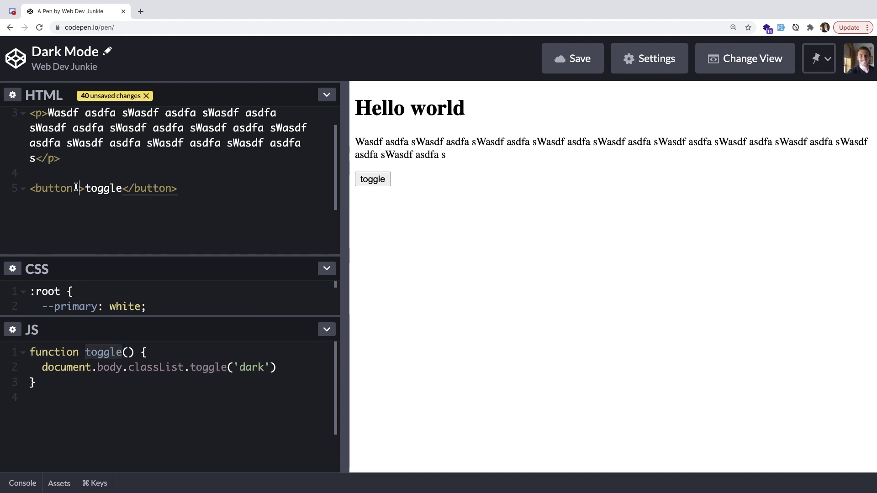
type("onclick=")
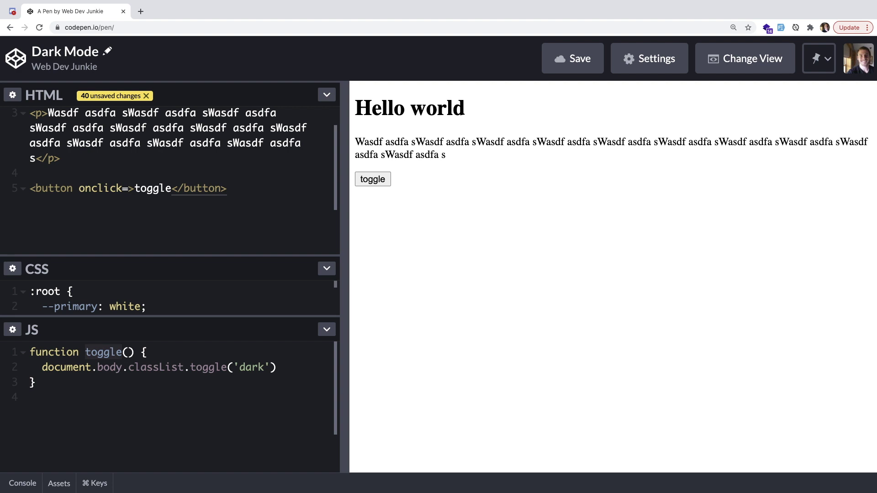
type("\"toggle")
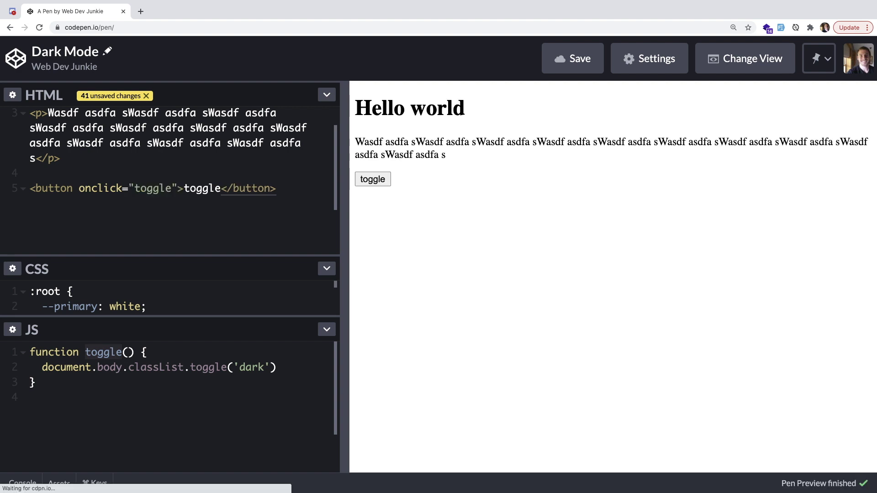
type("(")
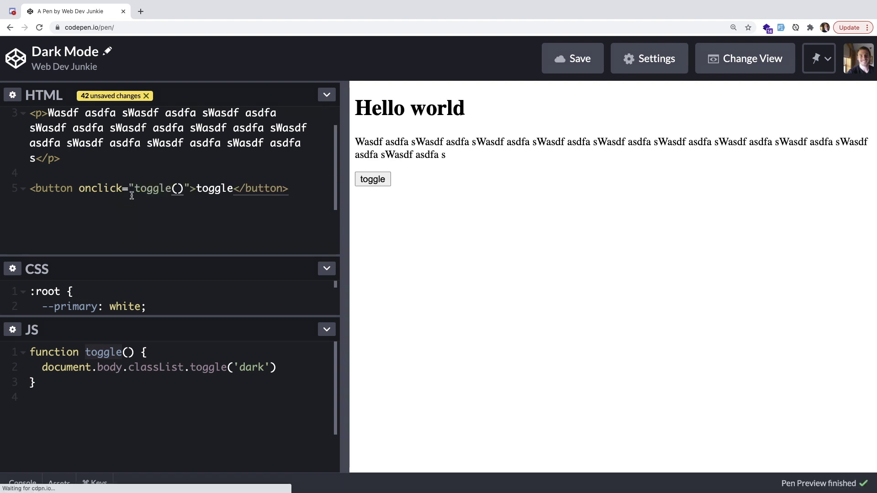
type(")")
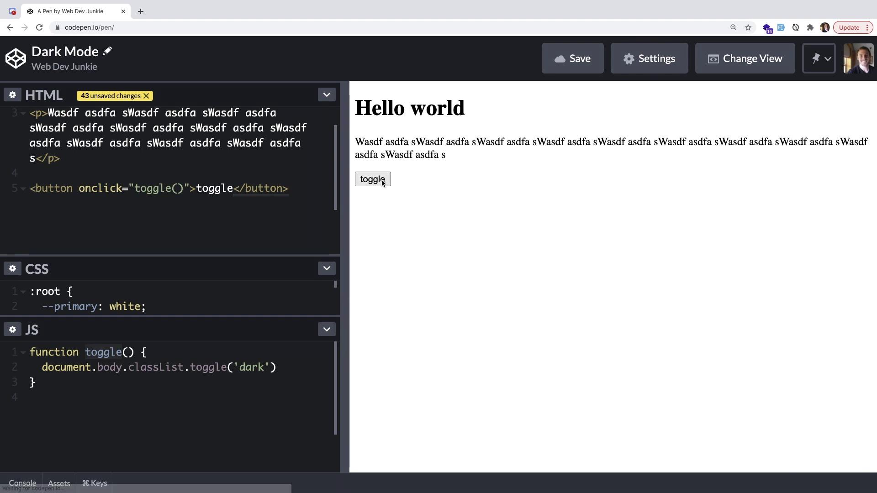
left_click(383, 182)
left_click(383, 182)
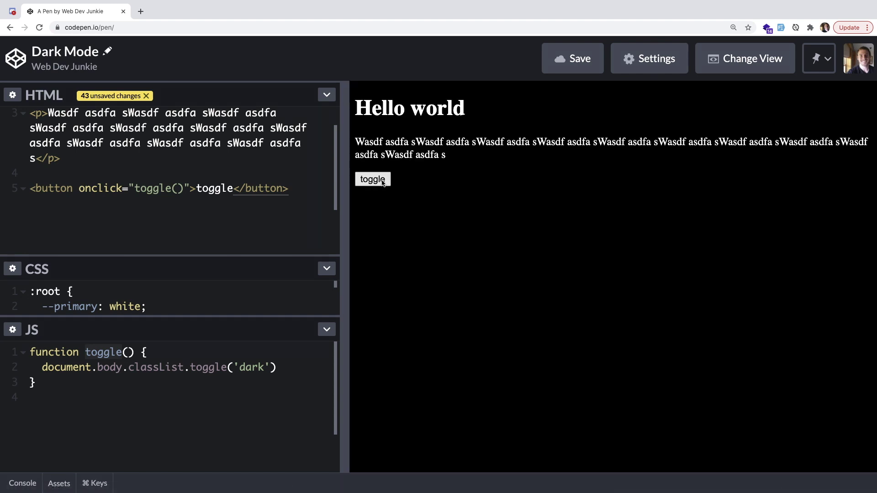
left_click(382, 183)
left_click(383, 183)
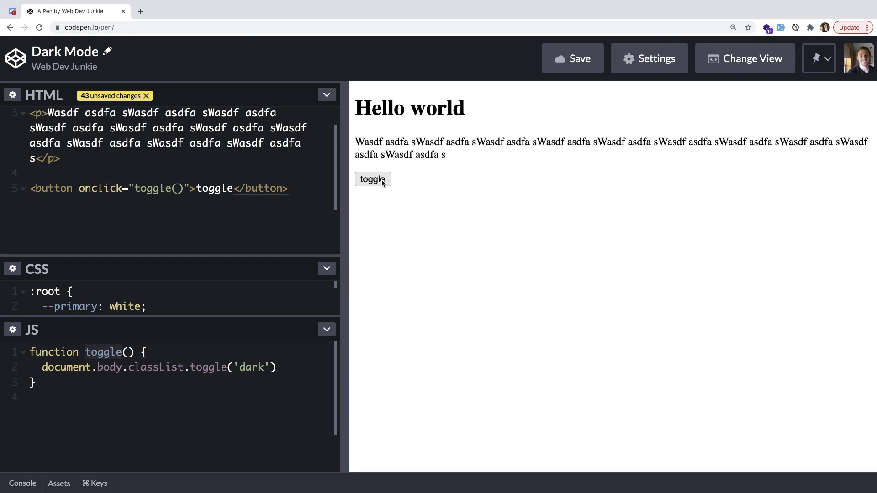
key("super+alt+i")
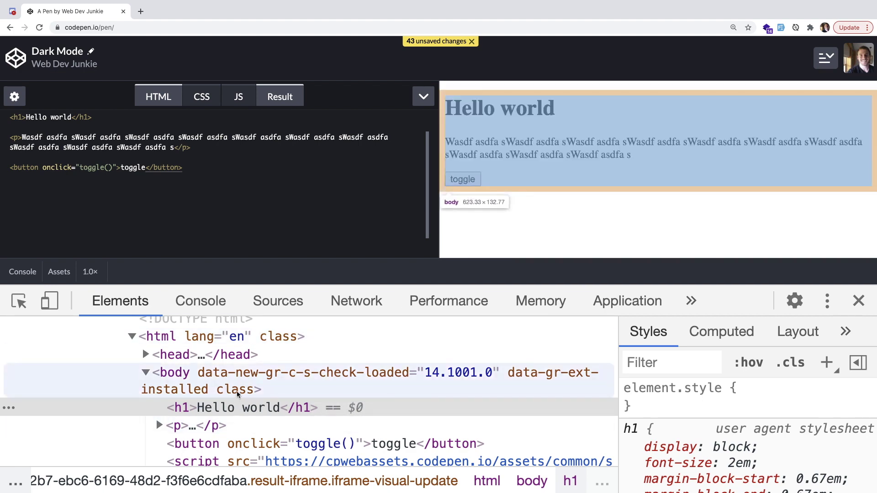
left_click(463, 179)
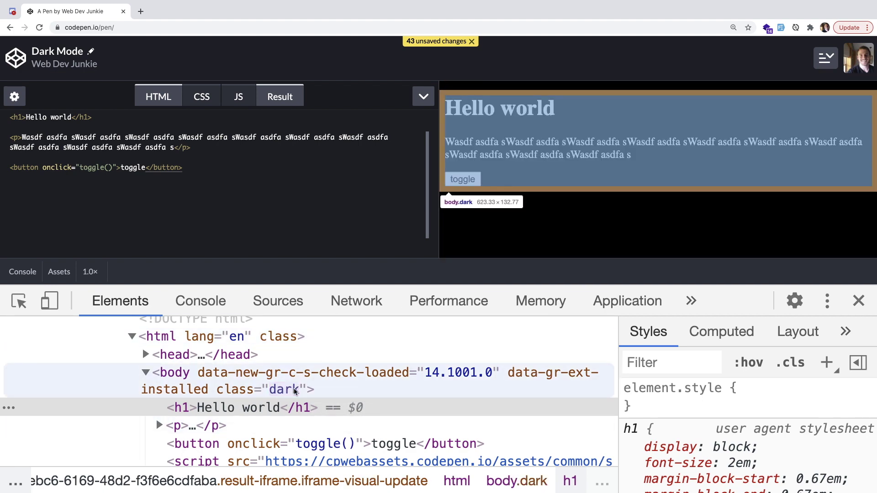
left_click(171, 372)
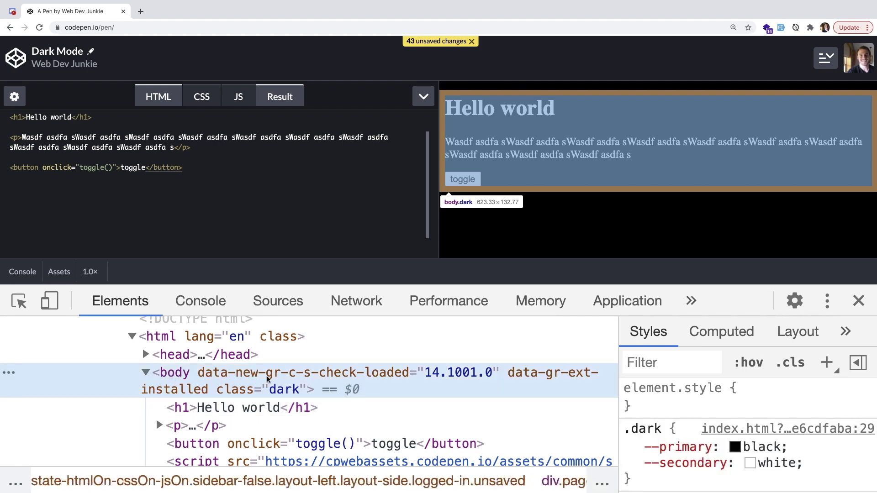
left_click(466, 181)
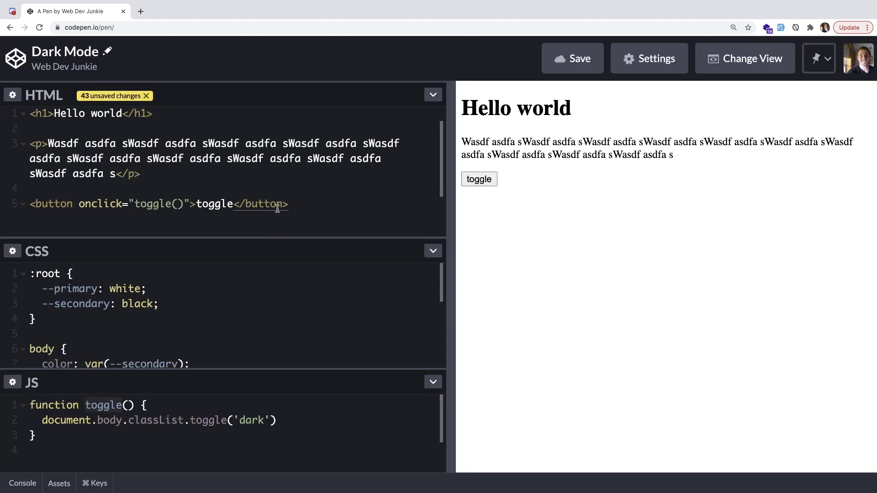
scroll(277, 209, "down", 1)
scroll(277, 209, "up", 1)
Step: Wrap 'HELLO WORLD' in a <span class="accent"> inside the paragraph
left_click(145, 160)
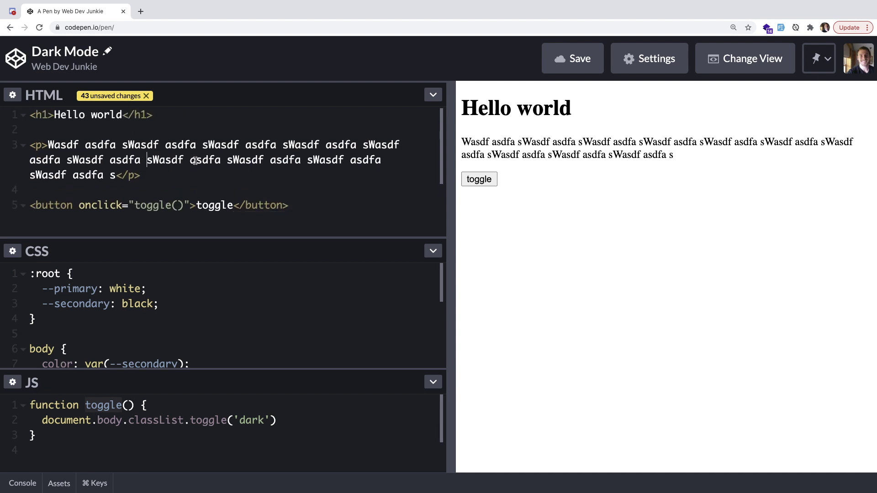
type("<span ")
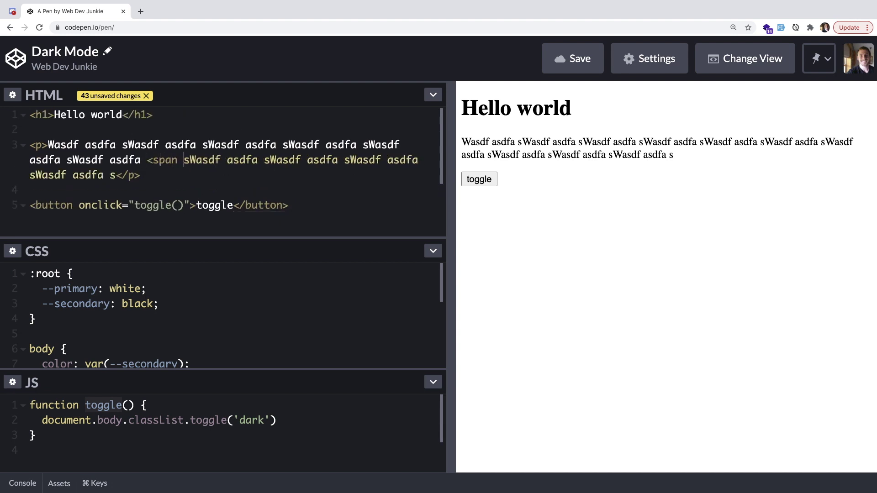
type("class=\"e")
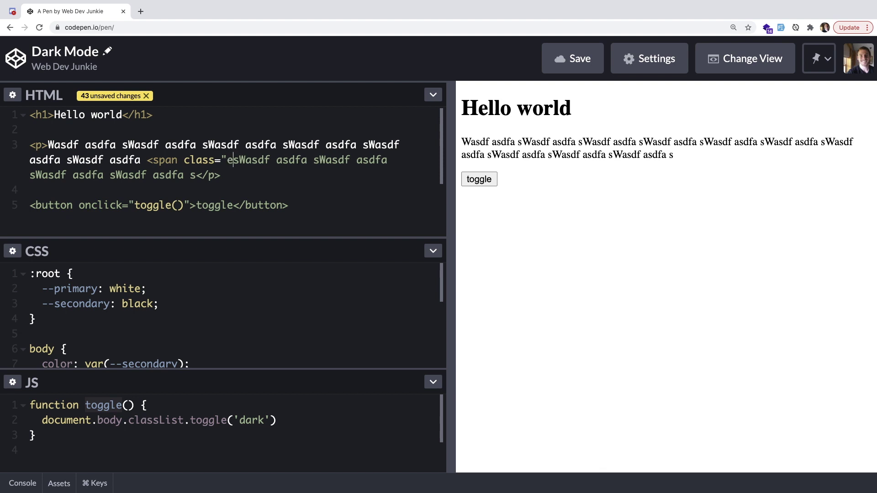
type("ccent\">")
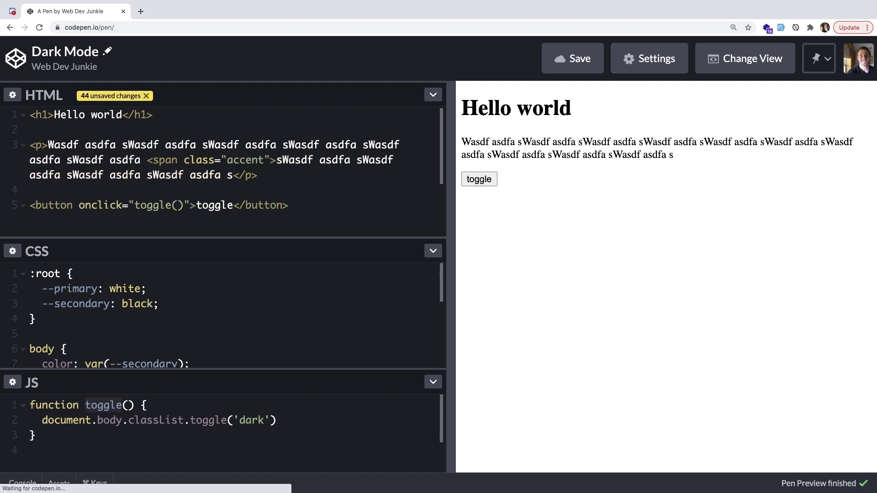
type("</span>")
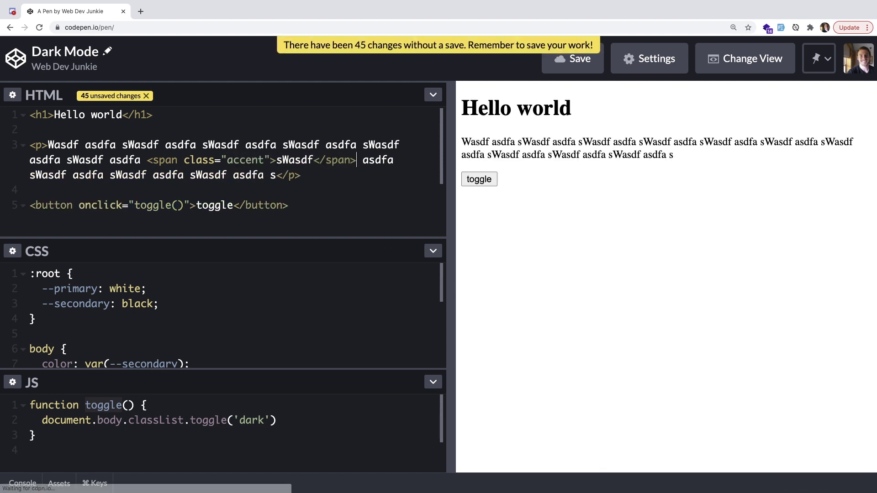
double_click(296, 159)
type("HELLO WORLD")
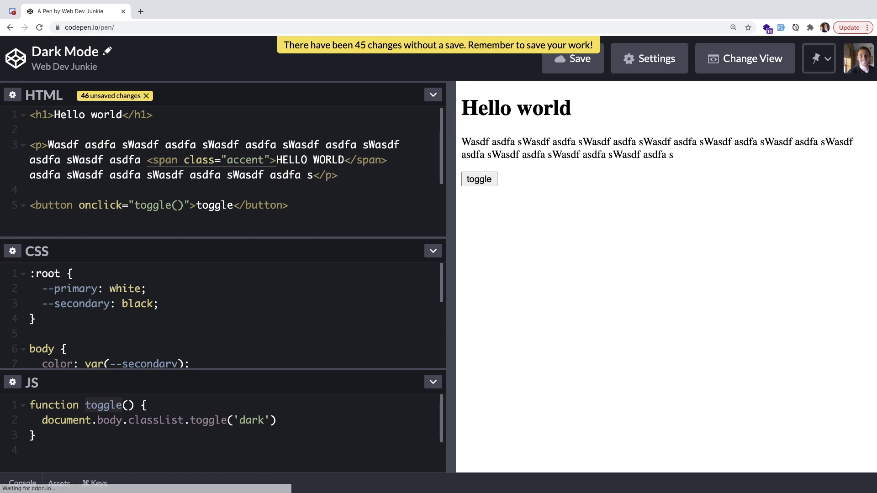
left_click(239, 144)
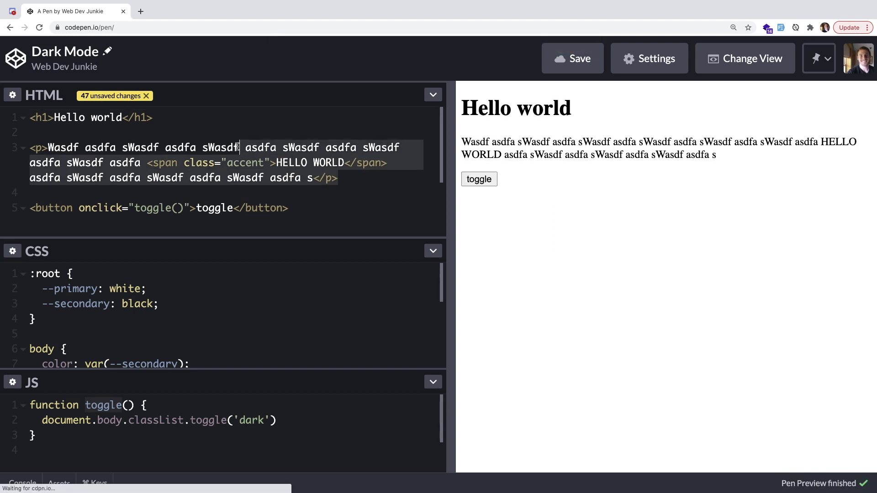
scroll(247, 183, "down", 1)
Step: Add a --accent: red; variable to the :root rule after the black secondary colour
left_click(161, 304)
key("Return")
type("--accent: red;")
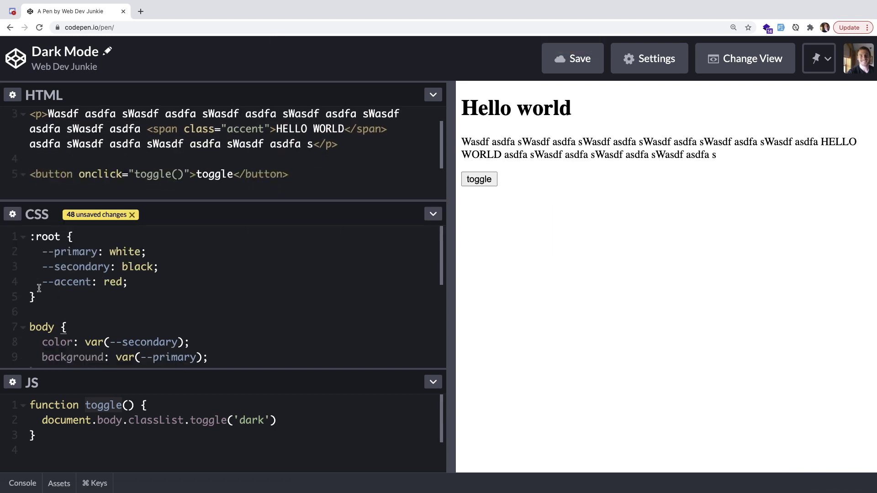
left_click_drag(40, 289, 137, 282)
left_click(130, 283)
scroll(92, 317, "down", 4)
scroll(92, 318, "down", 2)
scroll(64, 362, "down", 2)
scroll(65, 362, "down", 2)
Step: Add an .accent { color: var(--accent); } rule below .dark so HELLO WORLD shows red
left_click(64, 362)
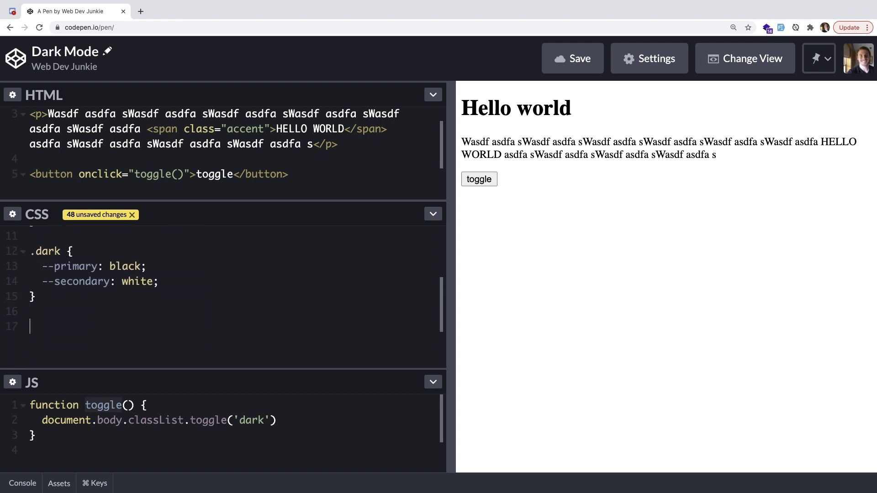
type("..a")
key("BackSpace")
key("BackSpace")
key("BackSpace")
type("accent ")
type("{")
key("Return")
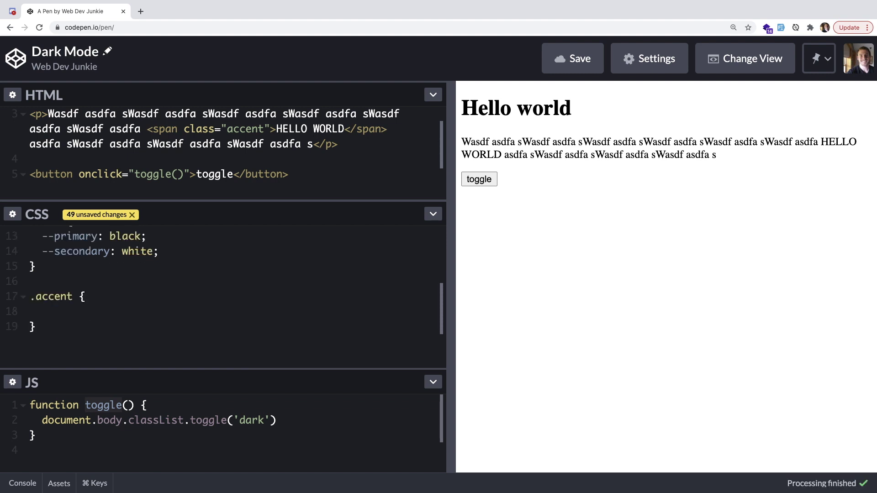
type("color: v")
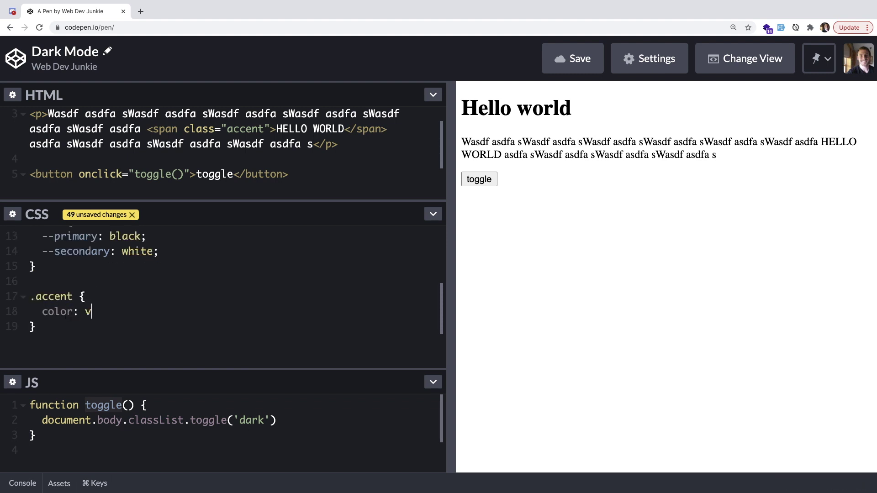
type("ar(--accent")
type(");")
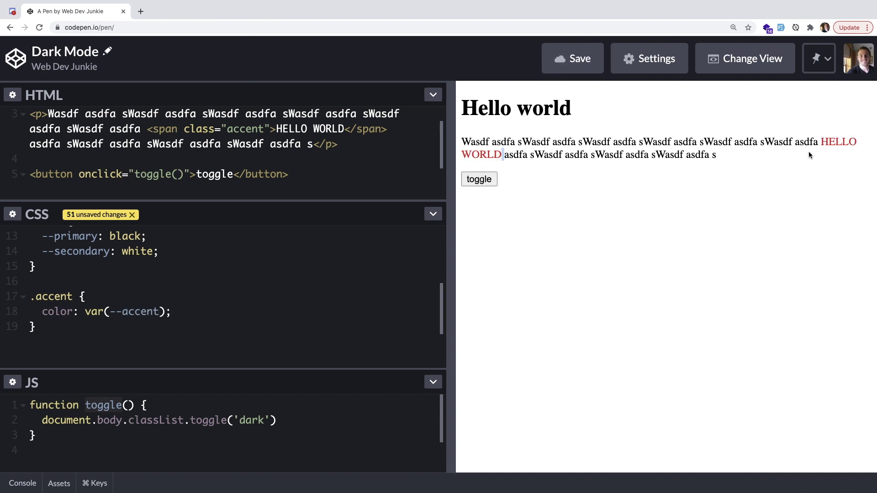
left_click_drag(829, 137, 822, 157)
left_click(500, 323)
scroll(142, 322, "up", 1)
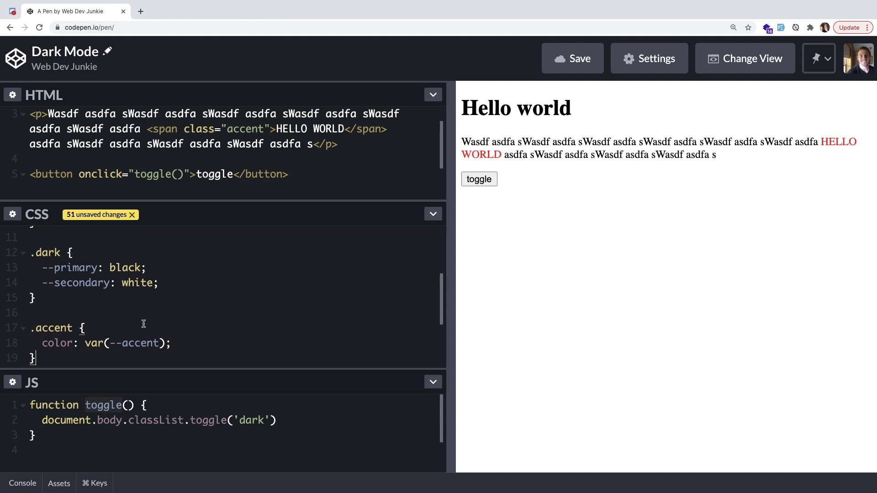
scroll(143, 322, "up", 3)
scroll(145, 323, "up", 1)
scroll(143, 339, "up", 2)
scroll(143, 330, "up", 1)
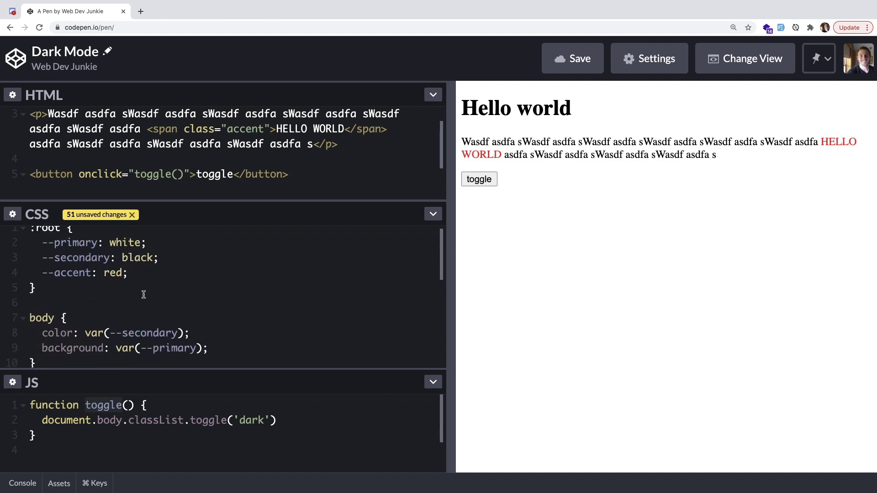
Step: Tidy the CSS around the red accent value and the body background line
left_click(136, 280)
left_click_drag(171, 267, 172, 272)
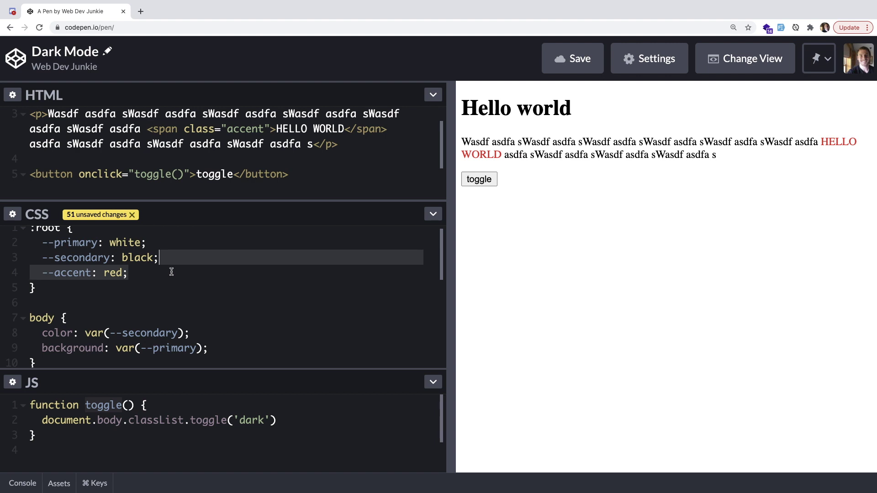
scroll(172, 274, "down", 3)
left_click(224, 277)
key("Return")
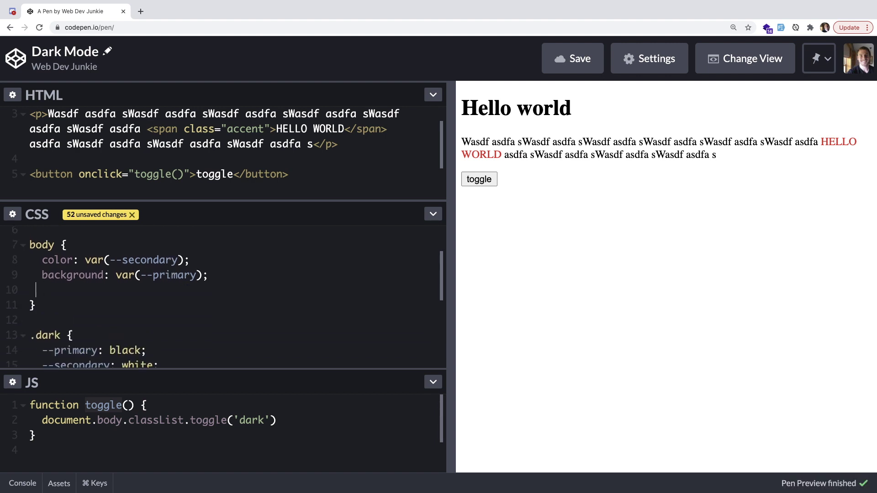
key("BackSpace")
key("BackSpace")
scroll(198, 352, "down", 2)
scroll(202, 335, "down", 1)
Step: Add --accent: yellow; inside the .dark rule after --secondary: white;
left_click(186, 313)
left_click(186, 297)
key("Return")
type("--acen")
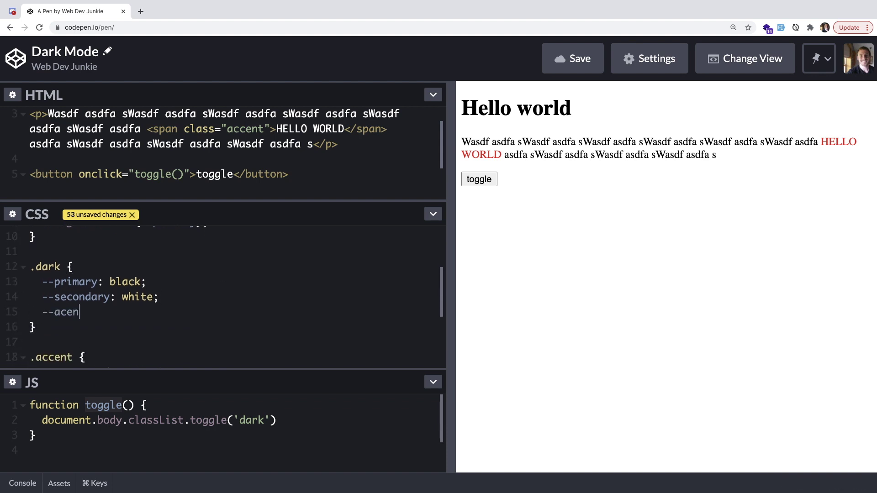
key("BackSpace")
key("BackSpace")
type("cent: yellow;")
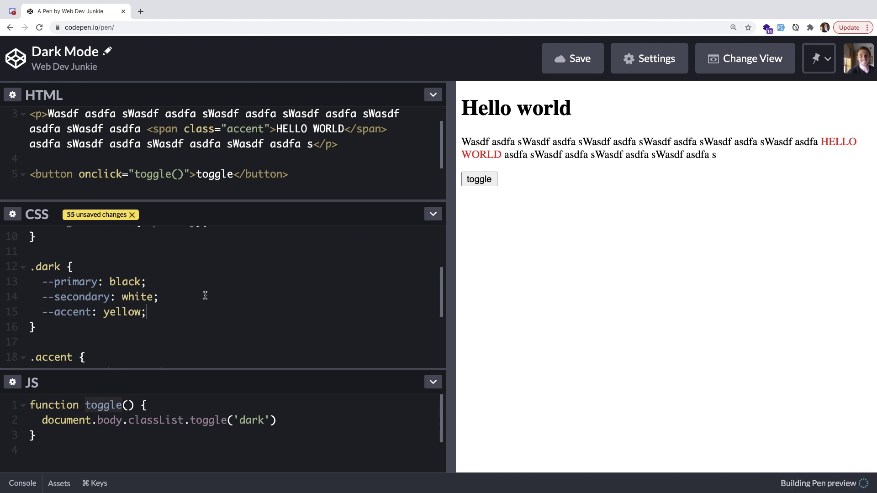
scroll(187, 304, "down", 5)
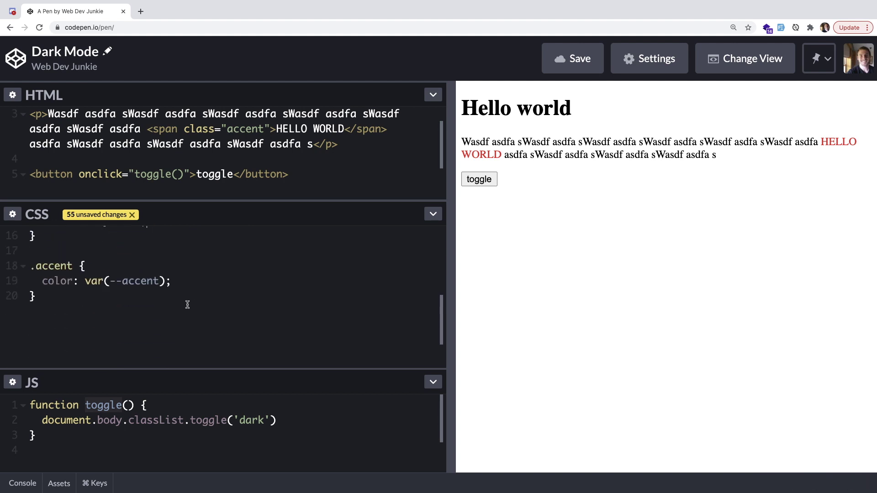
Step: Toggle the preview to dark mode showing HELLO WORLD in yellow and review the CSS rules
left_click(479, 179)
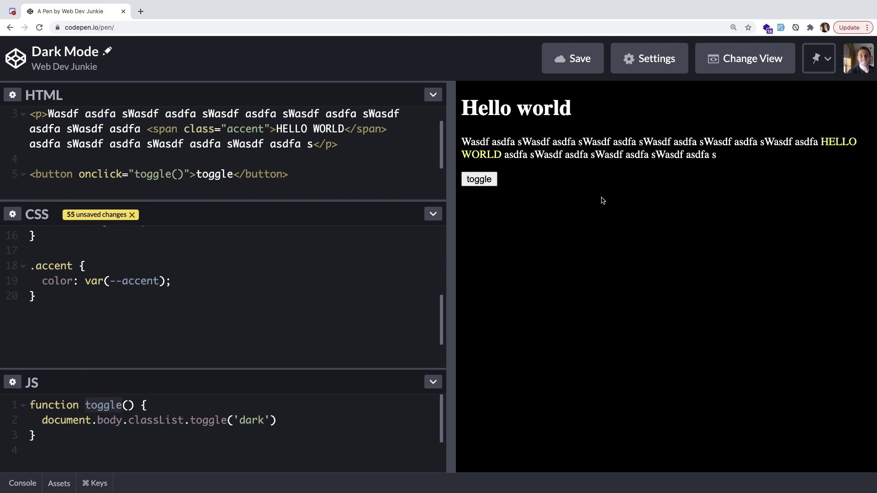
scroll(210, 247, "up", 1)
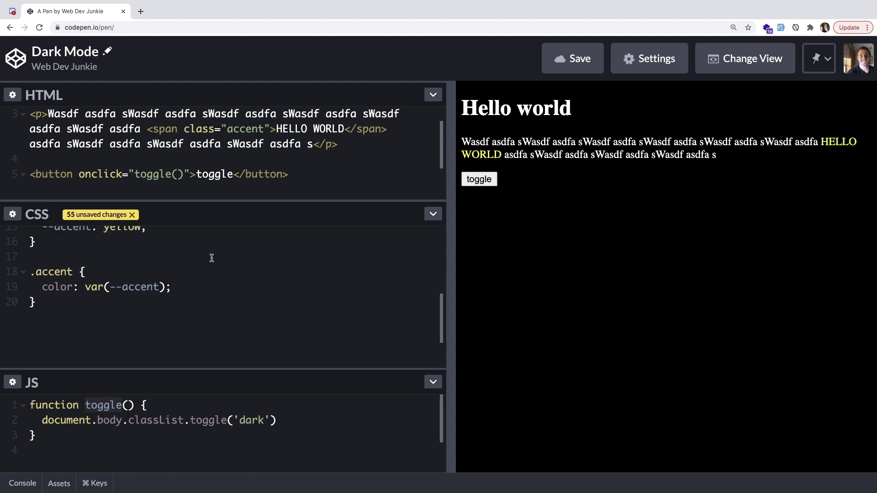
scroll(210, 256, "up", 2)
scroll(210, 256, "up", 2)
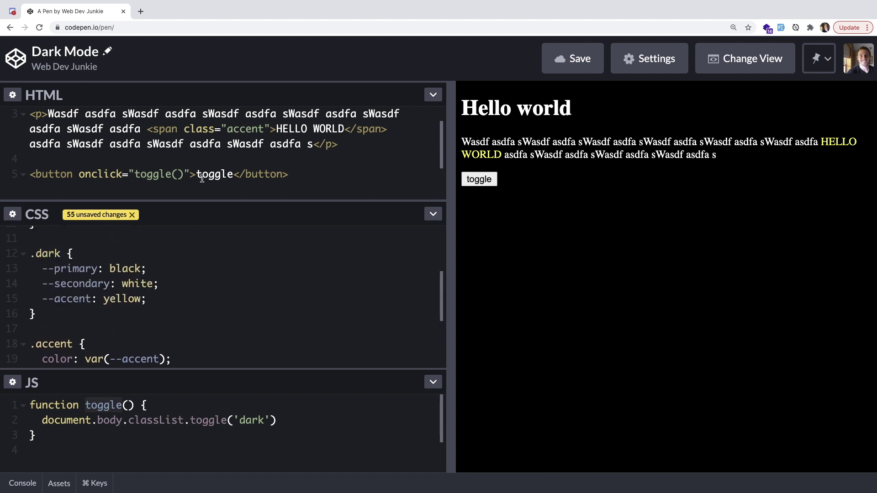
left_click_drag(210, 224, 221, 206)
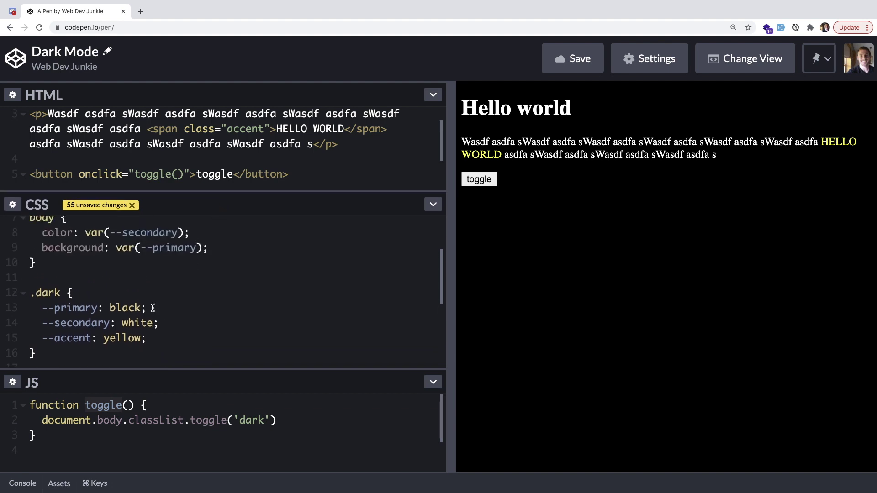
scroll(152, 308, "up", 3)
scroll(152, 308, "up", 3)
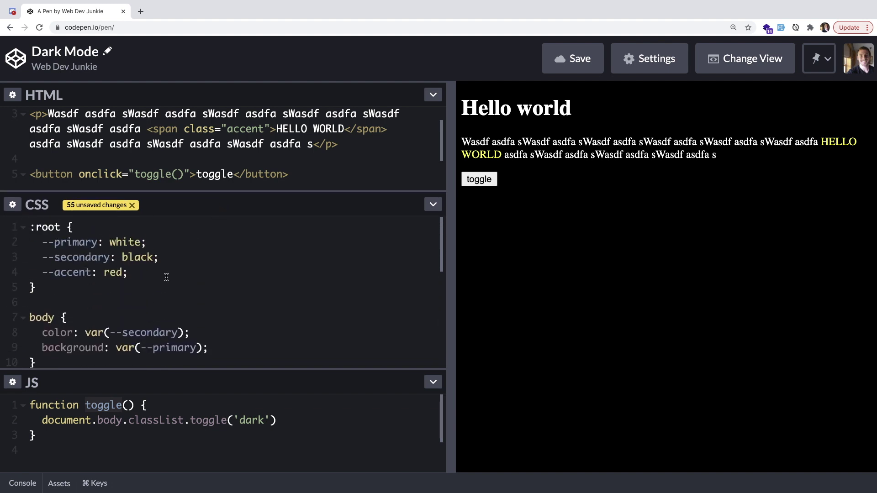